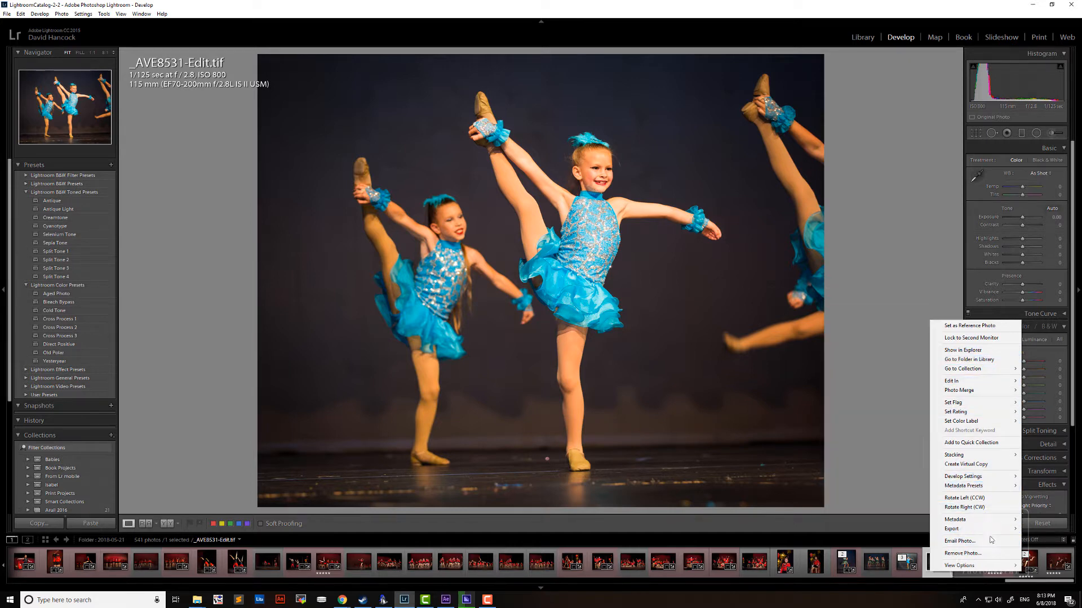
# Open the dance photo in Adobe Photoshop CC 2018 as a copy with Lightroom adjustments.
pyautogui.moveTo(958, 381)
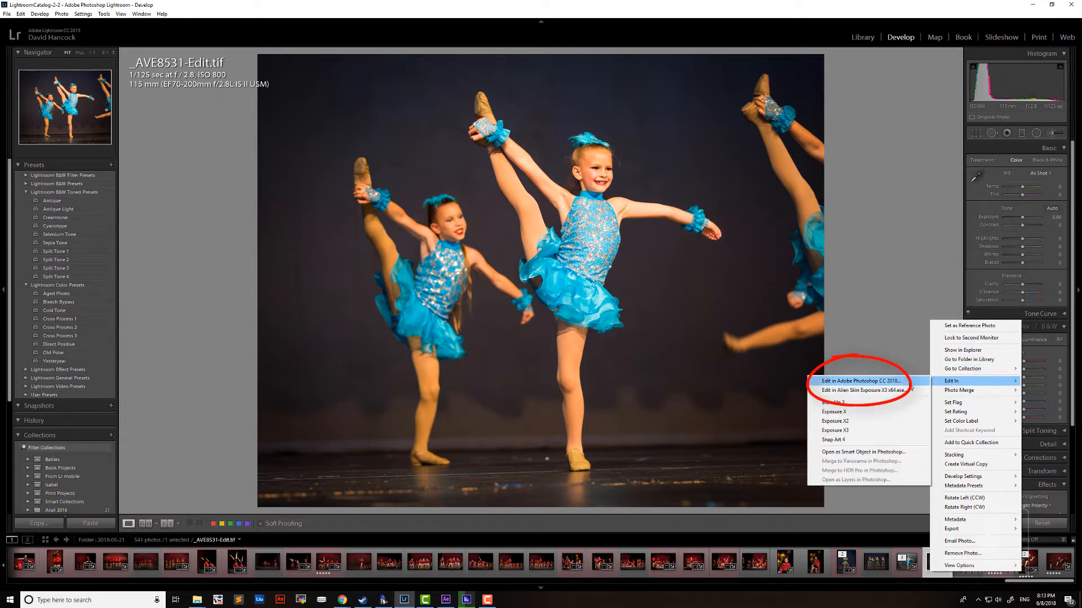
pyautogui.click(909, 383)
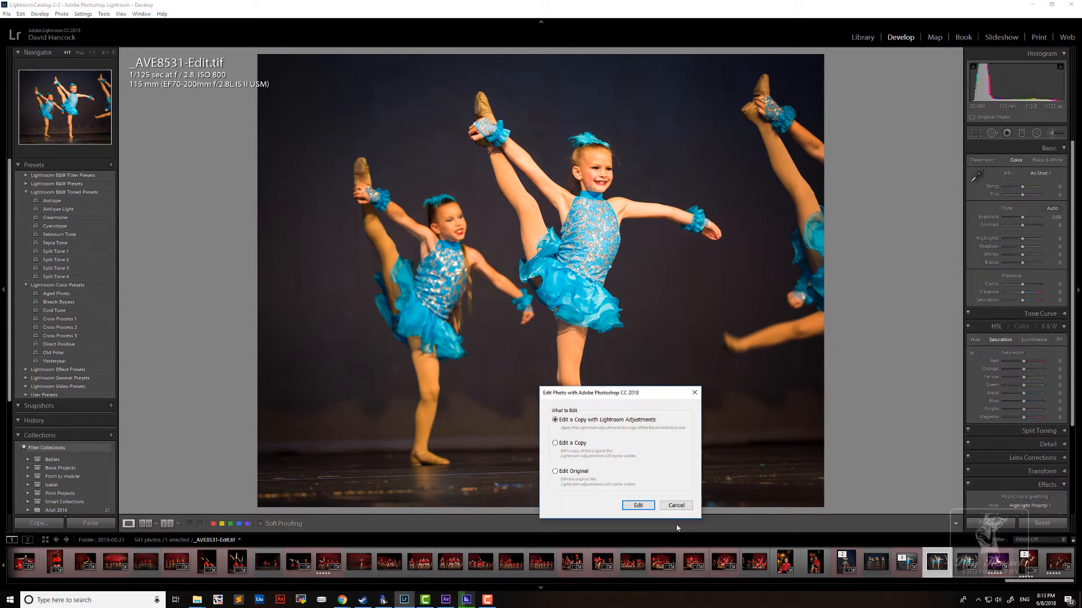
pyautogui.click(638, 506)
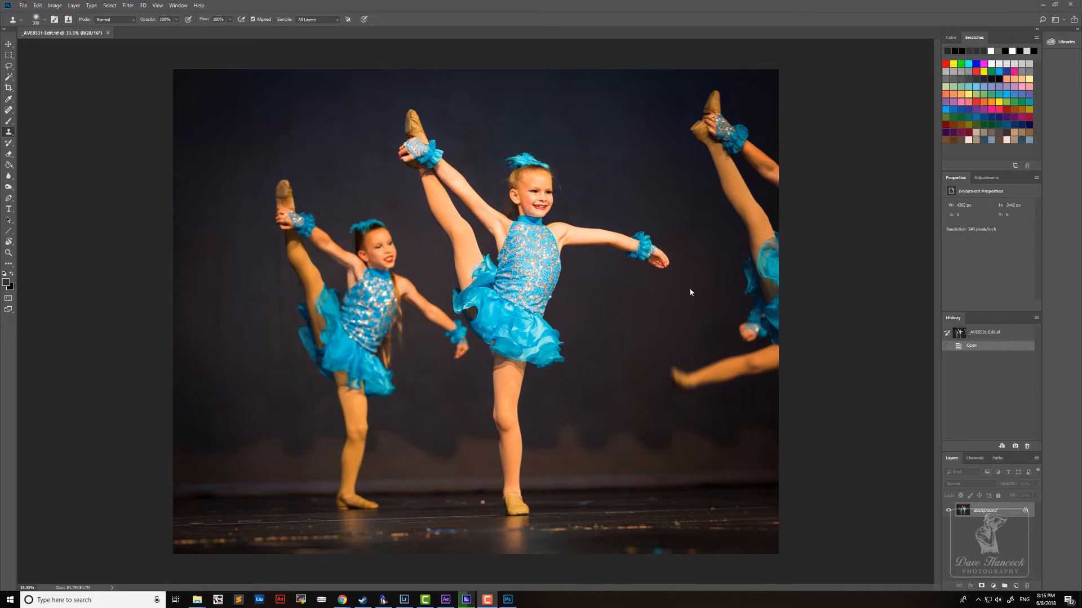
# Lasso the partly cropped dancer at the photo's right edge, replace her with a Content-Aware fill, and deselect.
pyautogui.click(9, 66)
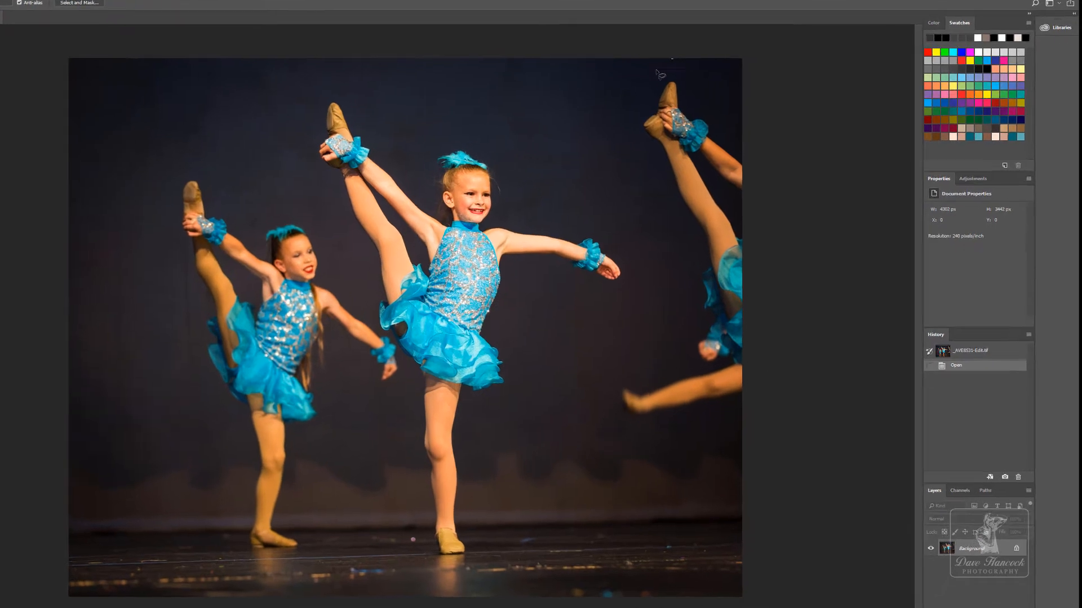
pyautogui.moveTo(717, 70)
pyautogui.mouseDown()
pyautogui.moveTo(683, 133)
pyautogui.moveTo(708, 189)
pyautogui.mouseUp()
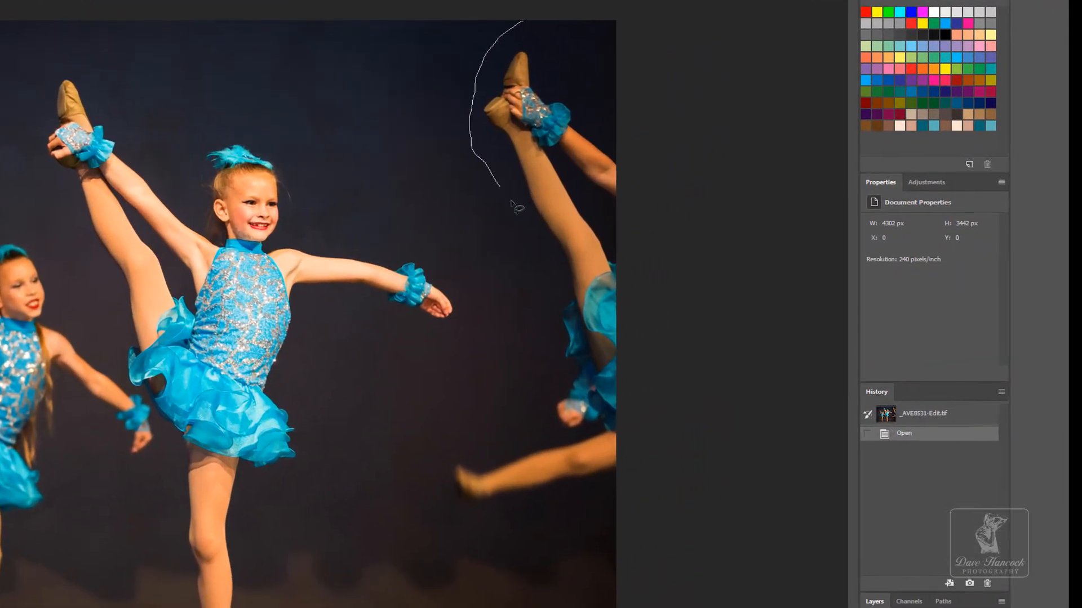
pyautogui.moveTo(511, 201)
pyautogui.mouseDown()
pyautogui.moveTo(528, 274)
pyautogui.moveTo(523, 402)
pyautogui.moveTo(503, 428)
pyautogui.moveTo(432, 466)
pyautogui.moveTo(425, 483)
pyautogui.moveTo(443, 532)
pyautogui.moveTo(646, 500)
pyautogui.moveTo(734, 220)
pyautogui.moveTo(730, 77)
pyautogui.moveTo(709, 44)
pyautogui.moveTo(705, 67)
pyautogui.mouseUp()
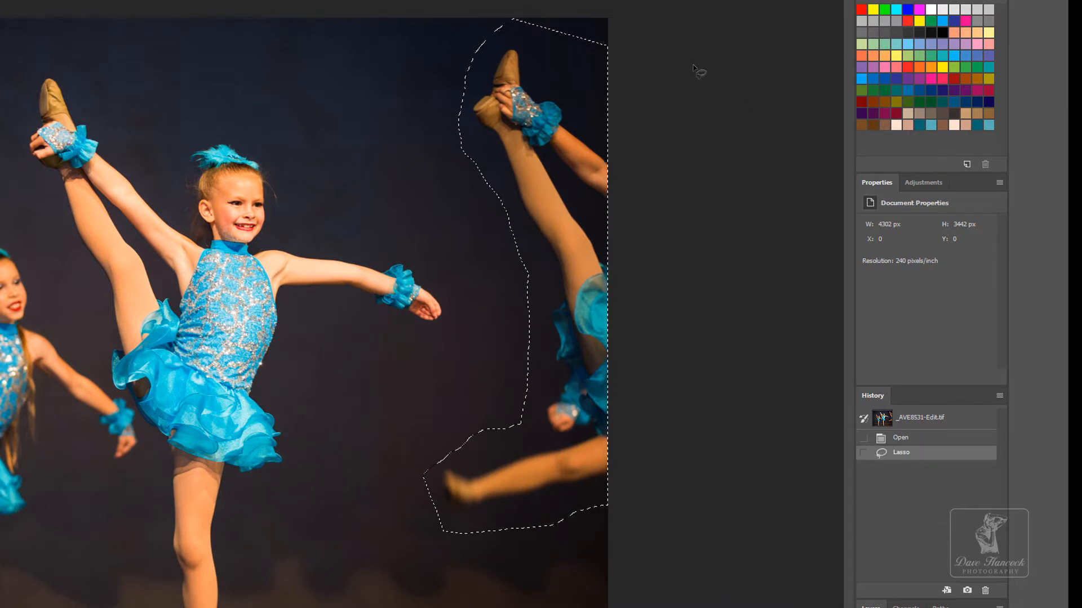
pyautogui.press('Delete')
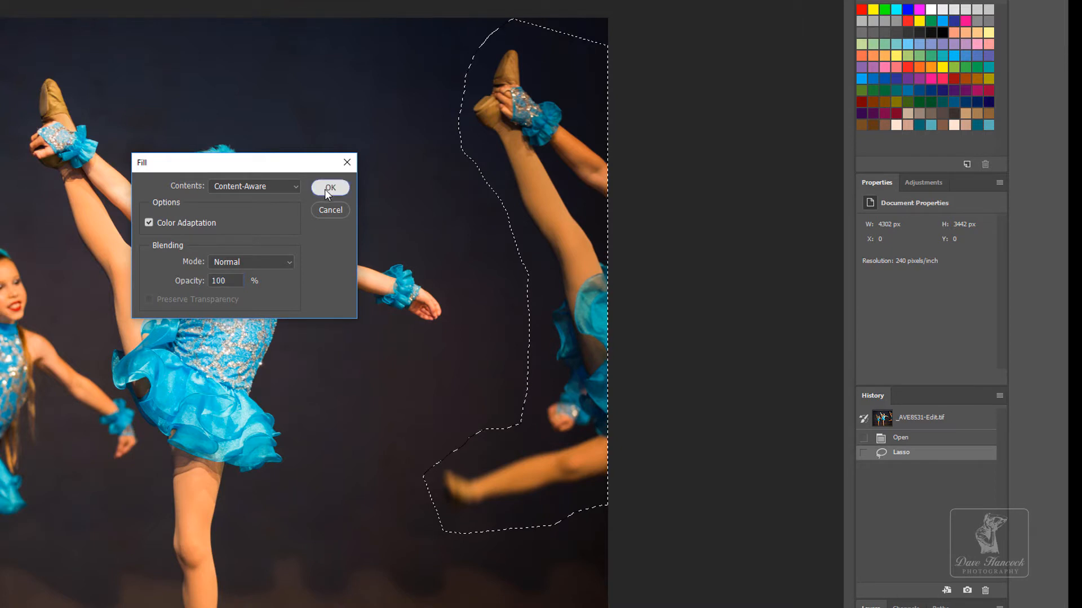
pyautogui.click(326, 190)
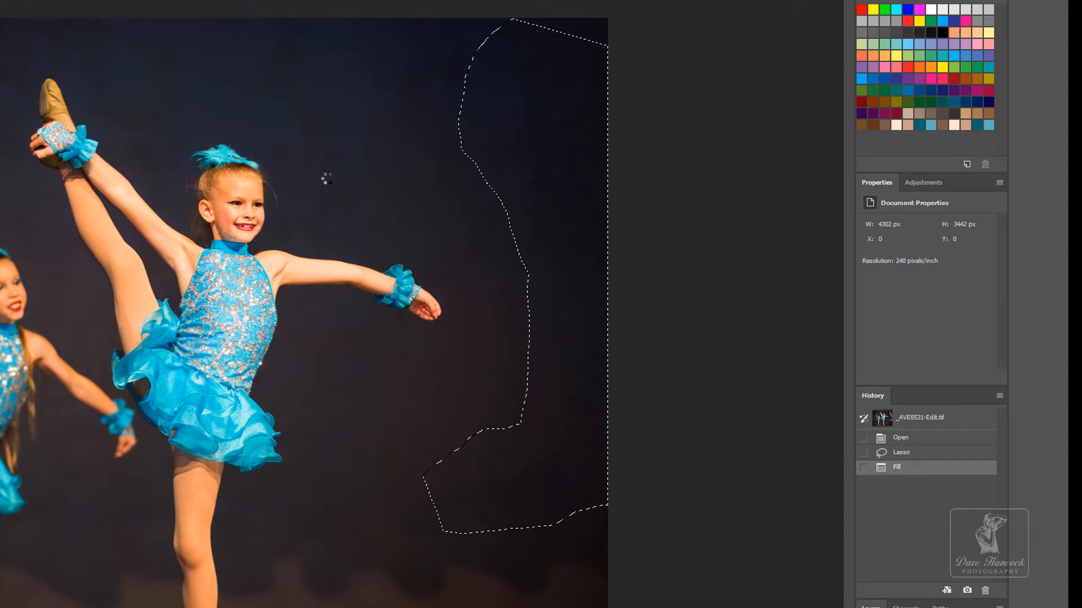
pyautogui.hotkey('ctrl', 'd')
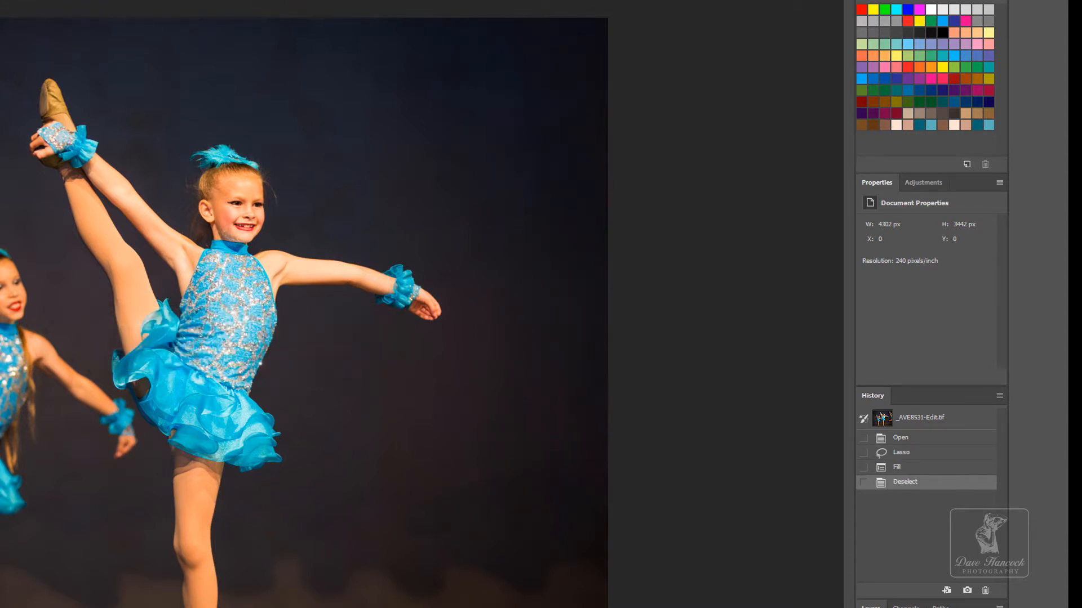
# Lasso the uneven backdrop patch where the cropped dancer's lower leg was, refill it with Content-Aware, and deselect.
pyautogui.moveTo(532, 424)
pyautogui.mouseDown()
pyautogui.moveTo(444, 496)
pyautogui.moveTo(514, 503)
pyautogui.moveTo(571, 464)
pyautogui.moveTo(555, 433)
pyautogui.mouseUp()
pyautogui.press('Delete')
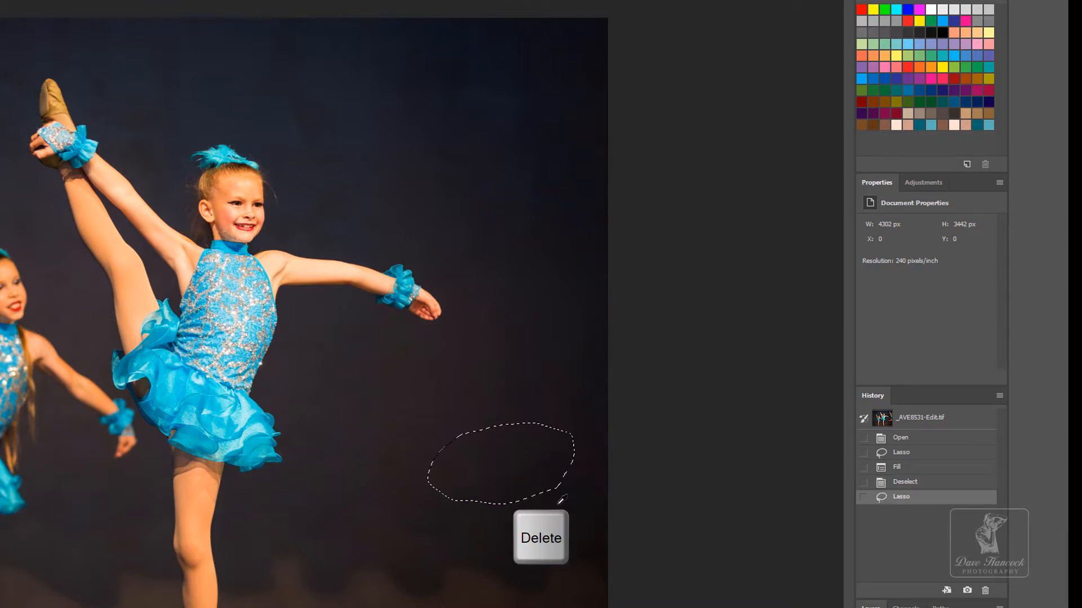
pyautogui.click(327, 186)
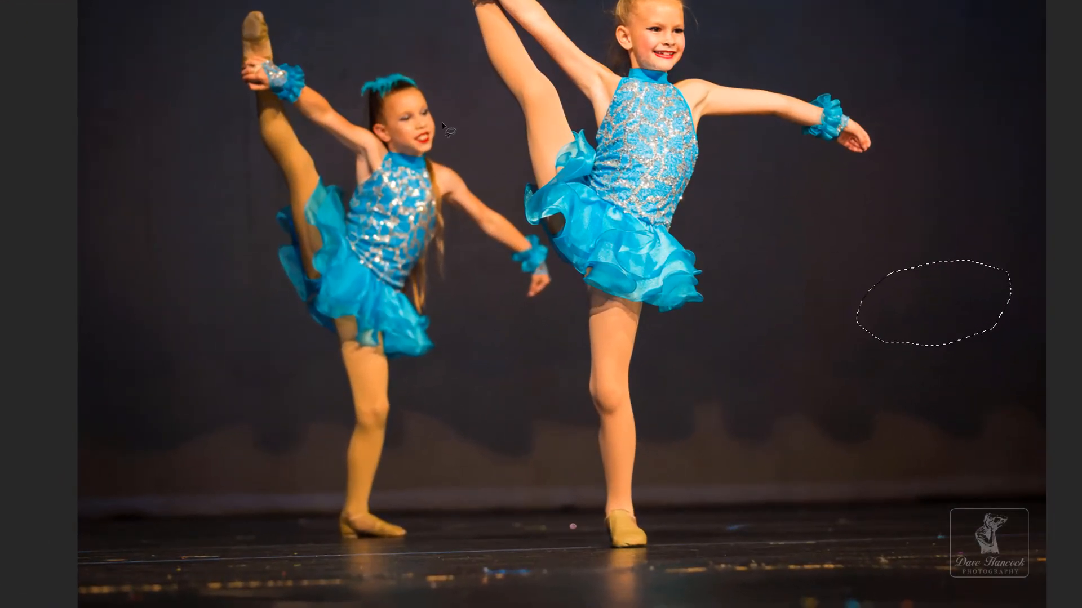
pyautogui.hotkey('ctrl', 'd')
# Lasso around the second dancer on the left and her floor reflection, remove her with a Content-Aware fill, and deselect.
pyautogui.moveTo(393, 66); pyautogui.dragTo(348, 83)
pyautogui.moveTo(303, 51)
pyautogui.mouseDown()
pyautogui.moveTo(280, 13)
pyautogui.moveTo(251, 1)
pyautogui.moveTo(220, 13)
pyautogui.moveTo(241, 132)
pyautogui.moveTo(271, 194)
pyautogui.mouseUp()
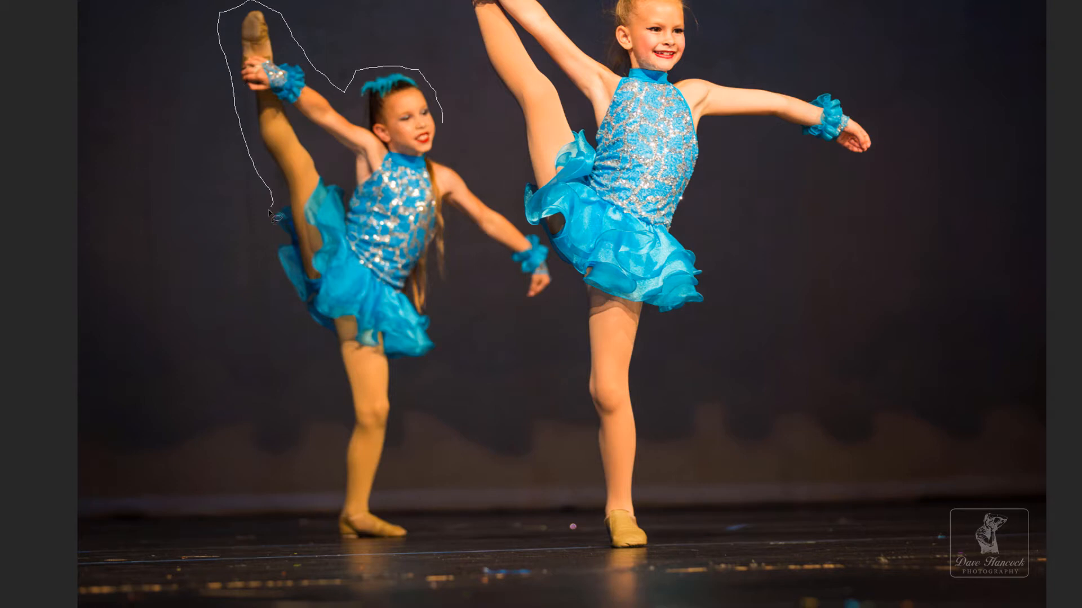
pyautogui.moveTo(274, 252)
pyautogui.mouseDown()
pyautogui.moveTo(285, 299)
pyautogui.moveTo(335, 381)
pyautogui.moveTo(330, 512)
pyautogui.mouseUp()
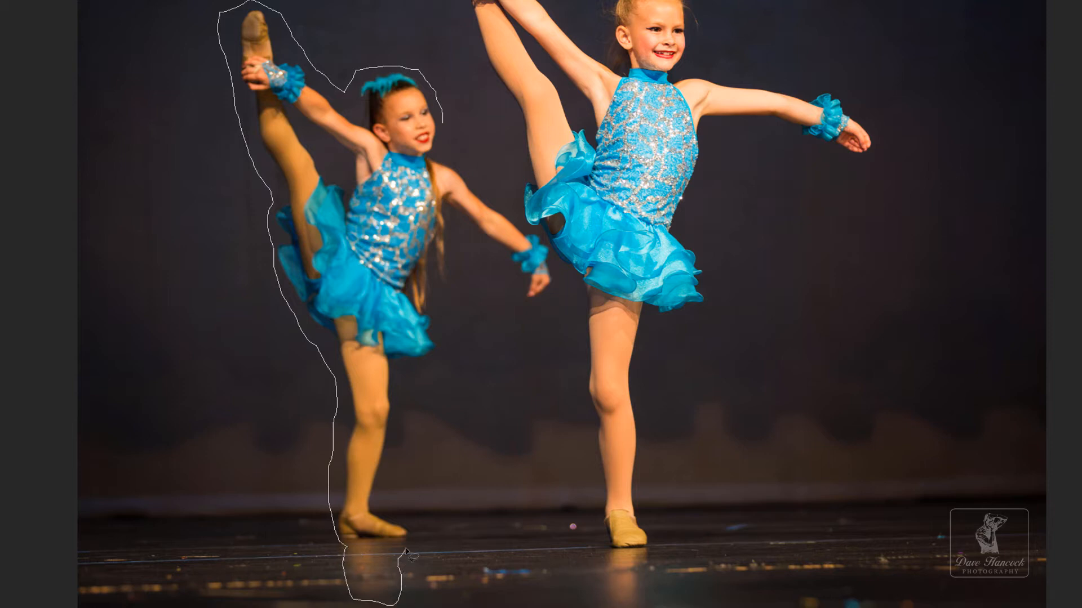
pyautogui.moveTo(405, 548); pyautogui.dragTo(418, 523)
pyautogui.moveTo(384, 482)
pyautogui.mouseDown()
pyautogui.moveTo(399, 379)
pyautogui.moveTo(448, 353)
pyautogui.moveTo(466, 265)
pyautogui.moveTo(459, 223)
pyautogui.moveTo(505, 269)
pyautogui.moveTo(524, 310)
pyautogui.moveTo(561, 281)
pyautogui.mouseUp()
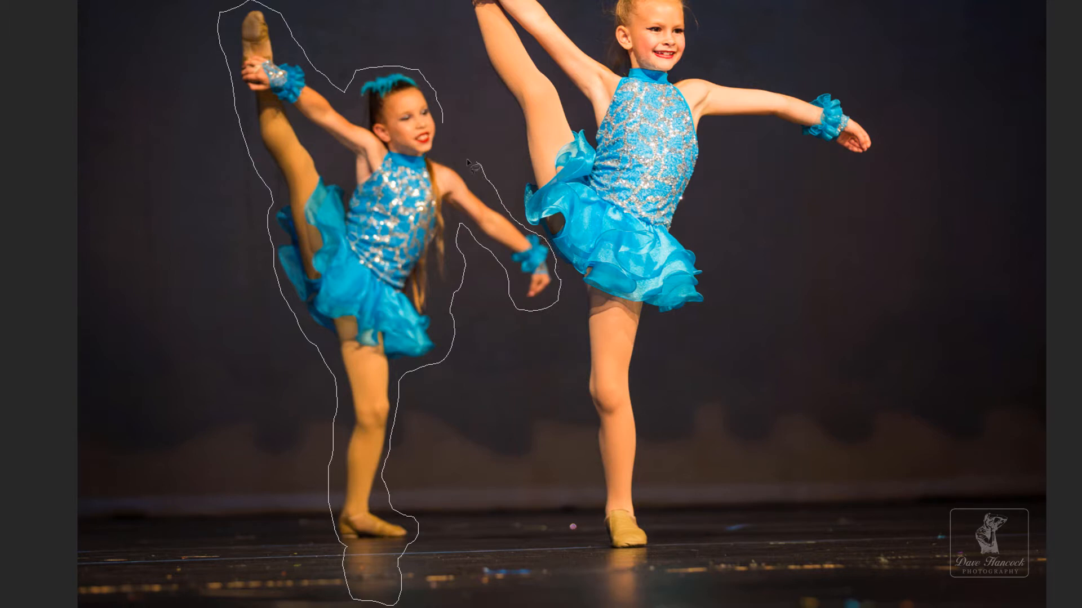
pyautogui.moveTo(445, 131); pyautogui.dragTo(444, 131)
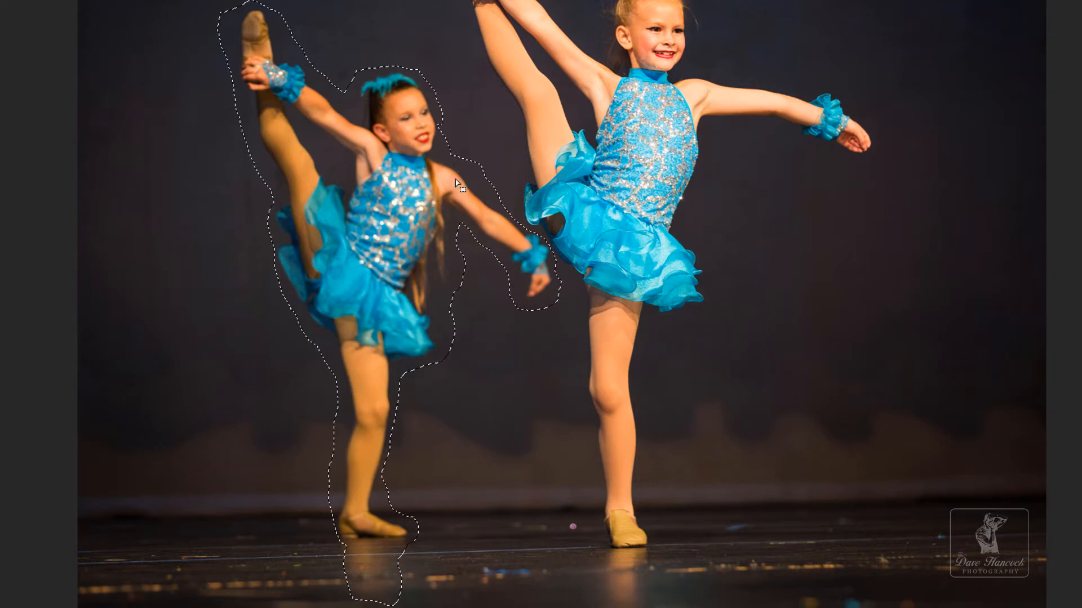
pyautogui.hotkey('shift', 'BackSpace')
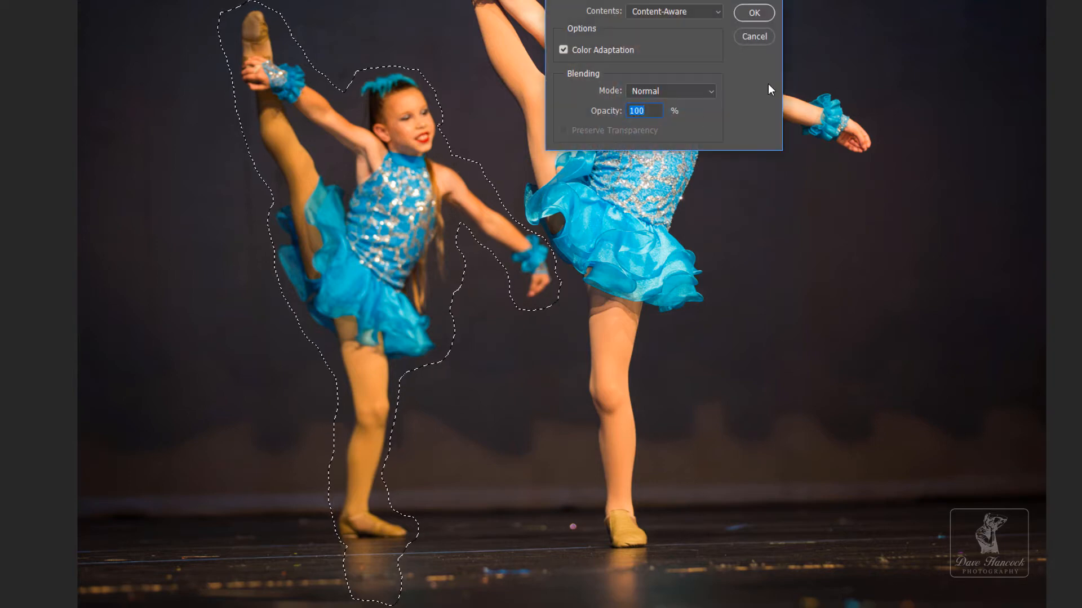
pyautogui.click(763, 13)
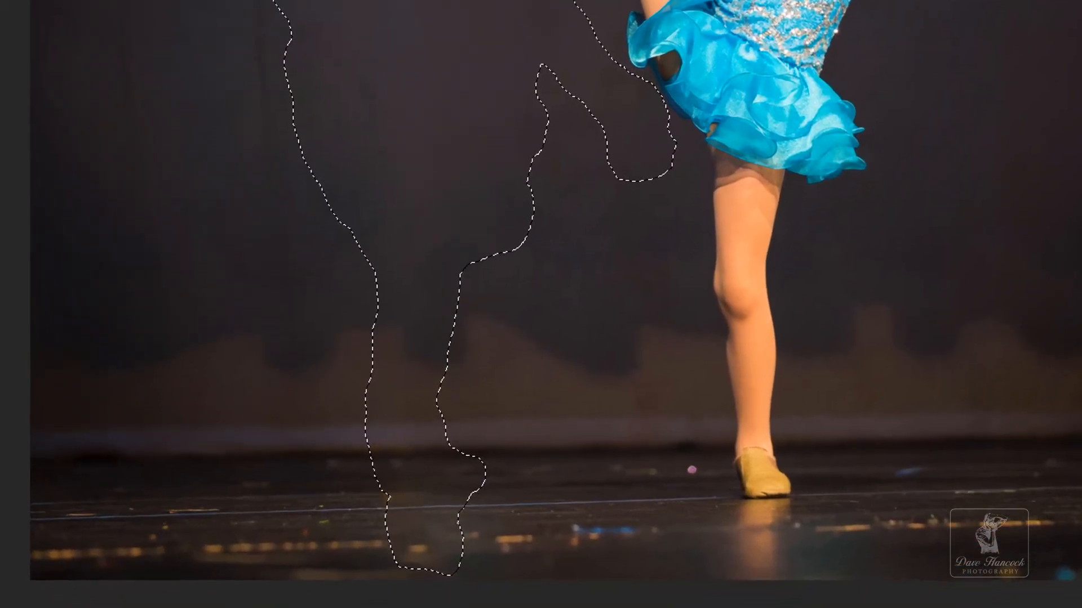
pyautogui.hotkey('ctrl', 'd')
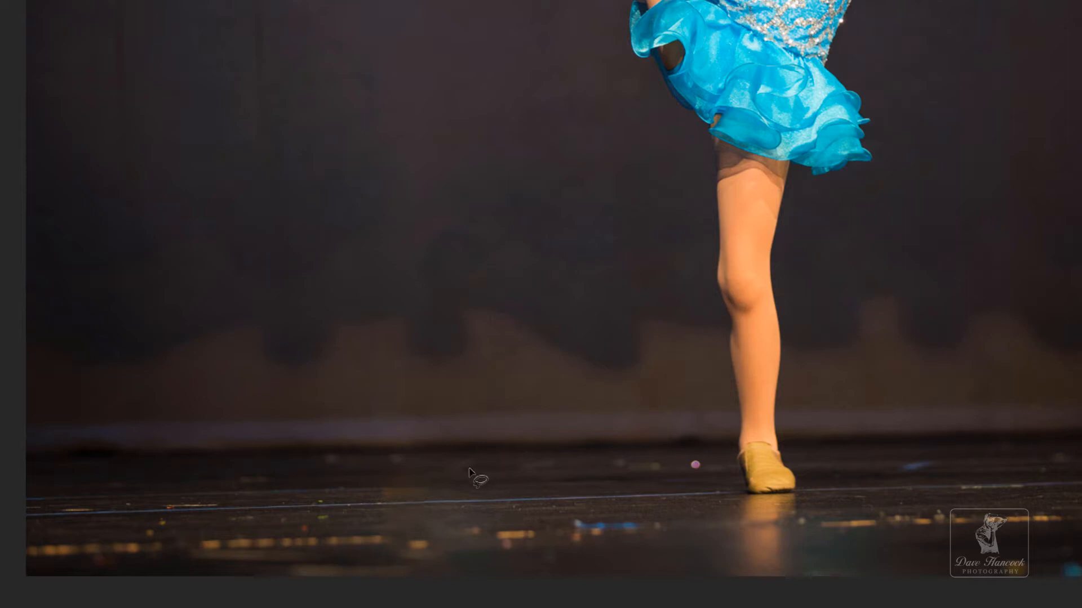
# Lasso the stage floor patch where the removed dancer stood, refill it with Content-Aware, and deselect.
pyautogui.moveTo(496, 478)
pyautogui.mouseDown()
pyautogui.moveTo(371, 476)
pyautogui.moveTo(354, 516)
pyautogui.moveTo(394, 585)
pyautogui.moveTo(505, 582)
pyautogui.moveTo(526, 506)
pyautogui.mouseUp()
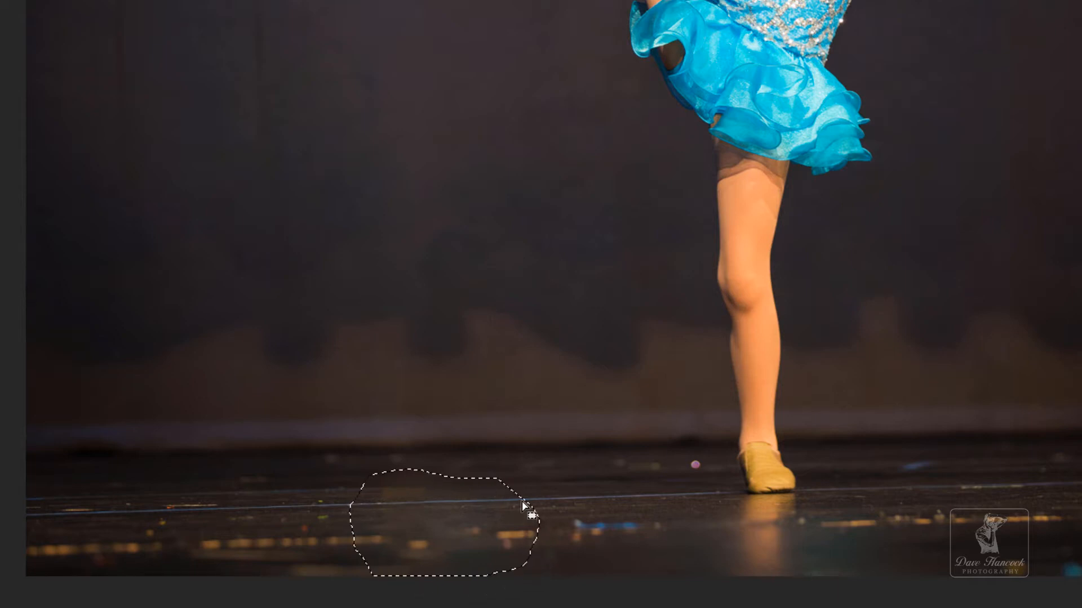
pyautogui.press('Delete')
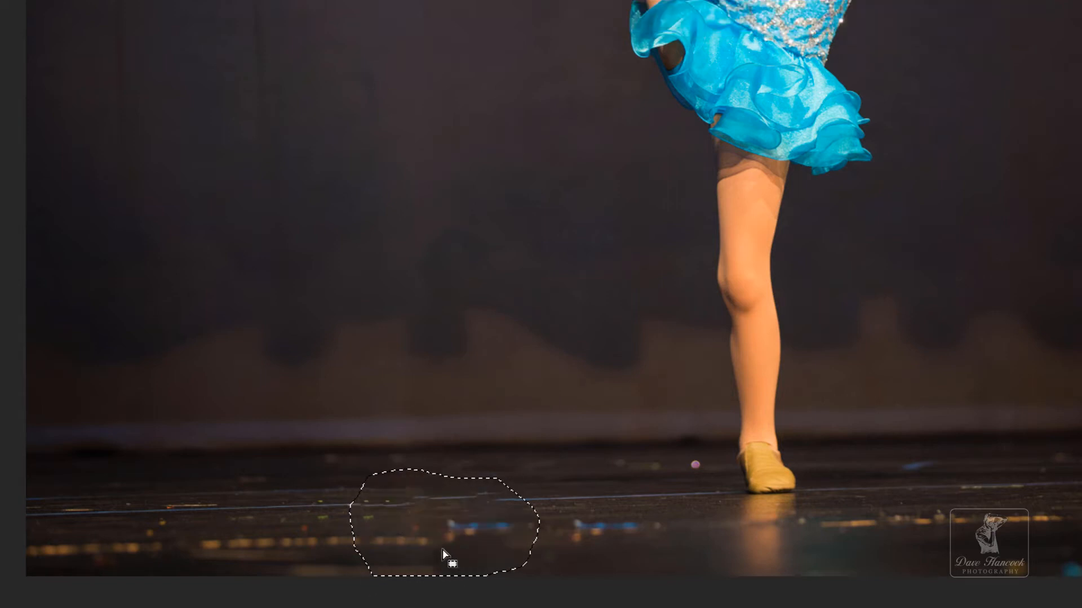
pyautogui.hotkey('ctrl', 'd')
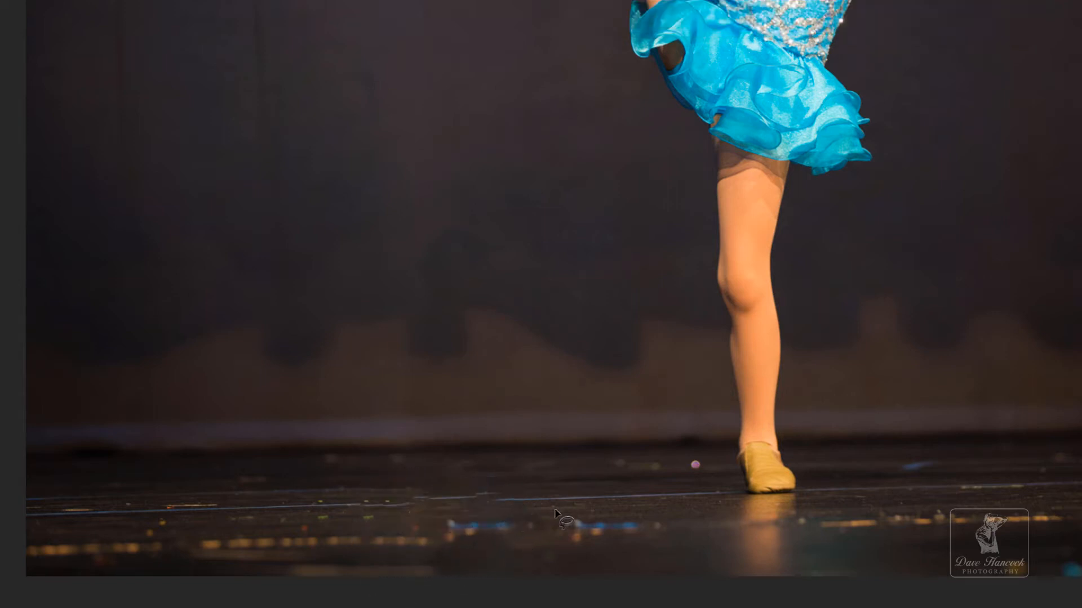
# Cover the duplicated blue mark on the stage floor with the Clone Stamp.
pyautogui.press('s')
pyautogui.click(451, 527)
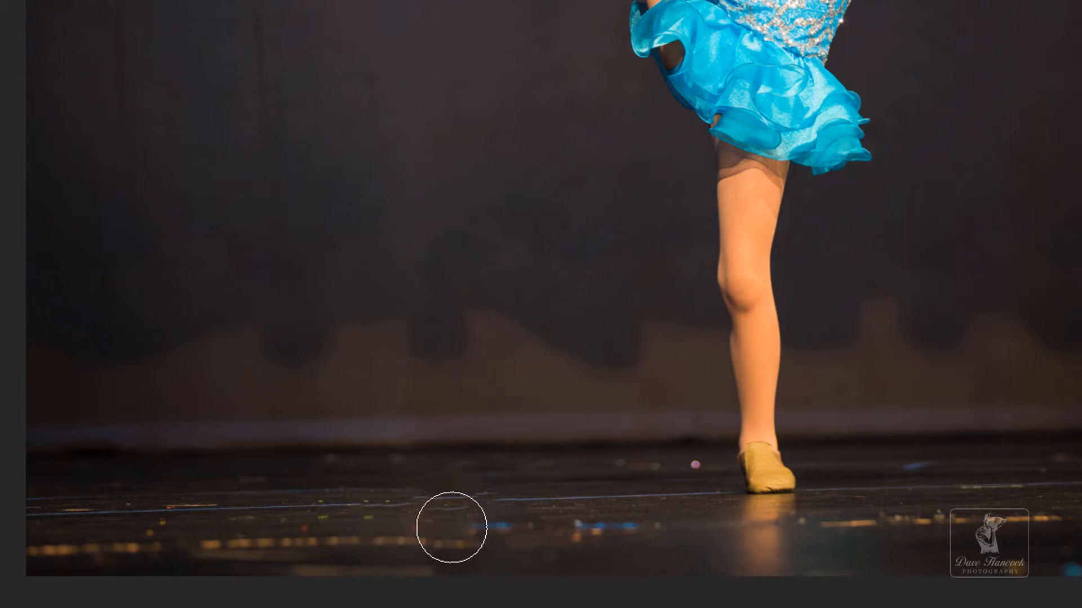
pyautogui.press('s')
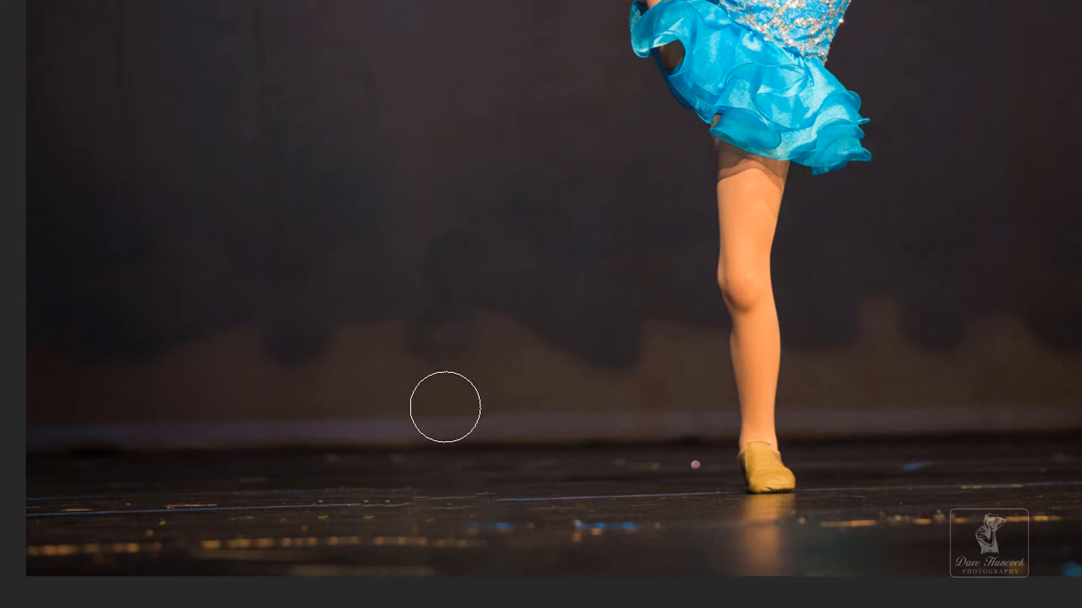
# Even out the dark blotches on the backdrop left of the dancer with the Clone Stamp, and save the photo.
pyautogui.moveTo(303, 206); pyautogui.dragTo(287, 327)
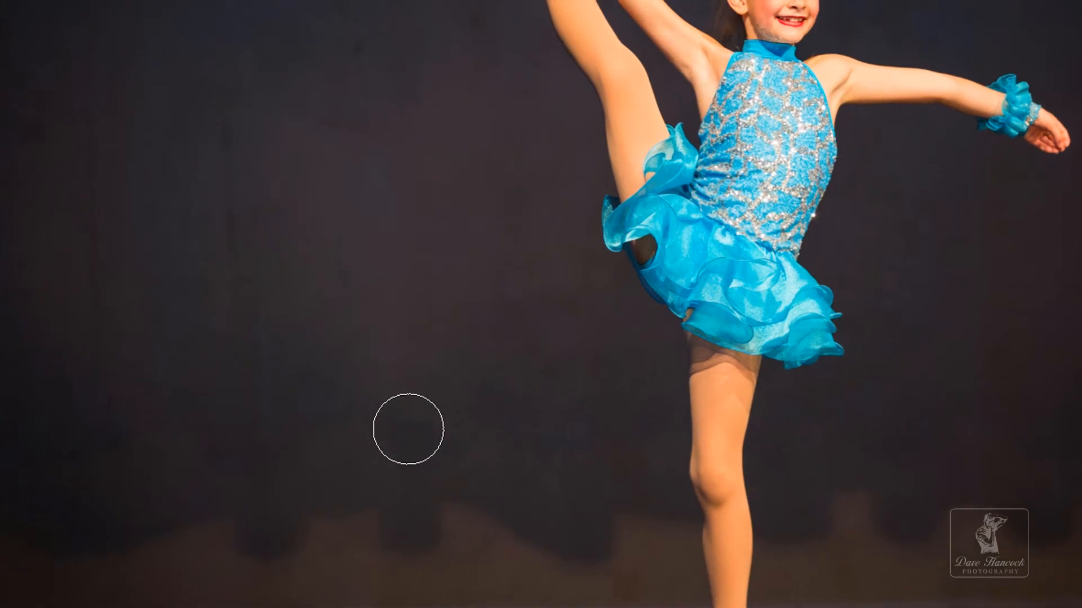
pyautogui.moveTo(408, 428); pyautogui.dragTo(388, 394)
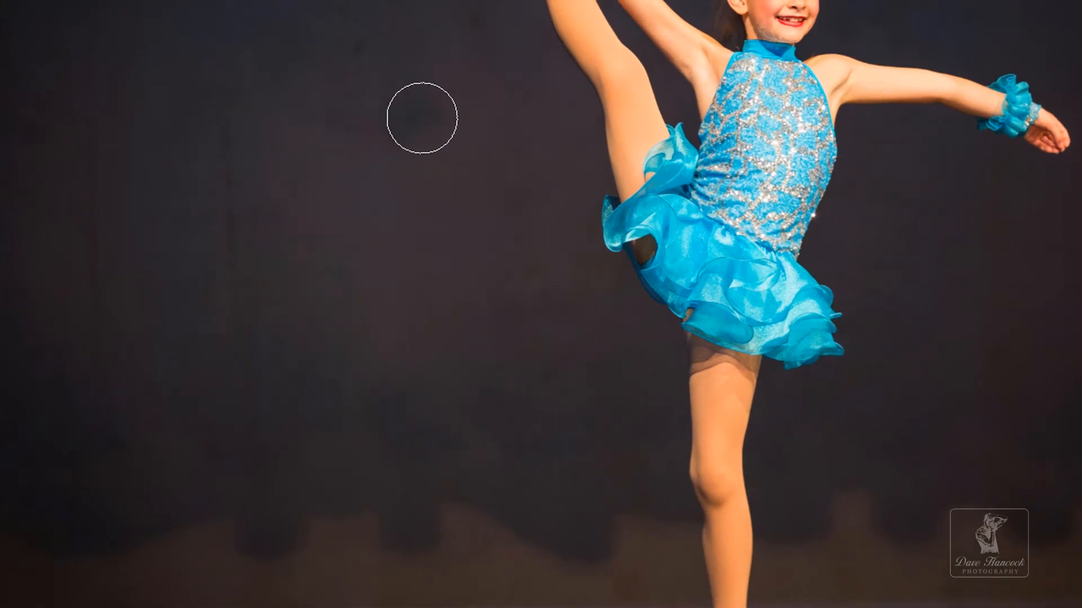
pyautogui.keyDown('alt'); pyautogui.click(240, 274); pyautogui.keyUp('alt')
pyautogui.moveTo(296, 239)
pyautogui.mouseDown()
pyautogui.moveTo(284, 160)
pyautogui.moveTo(321, 97)
pyautogui.mouseUp()
pyautogui.press('v')
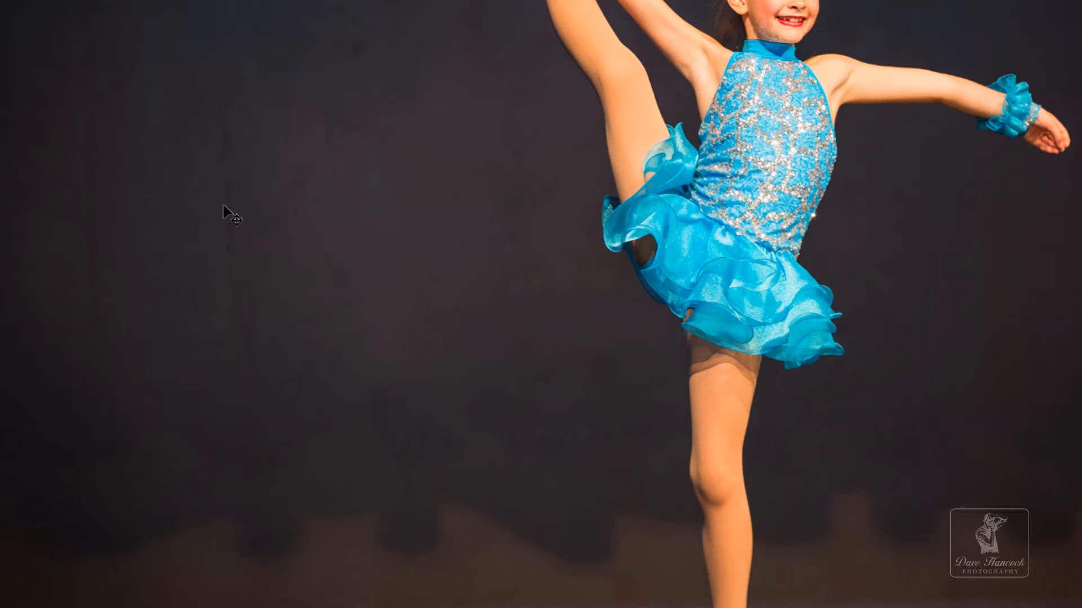
pyautogui.press('s')
pyautogui.keyDown('alt'); pyautogui.click(468, 195); pyautogui.keyUp('alt')
pyautogui.scroll(-2, 285, 391)
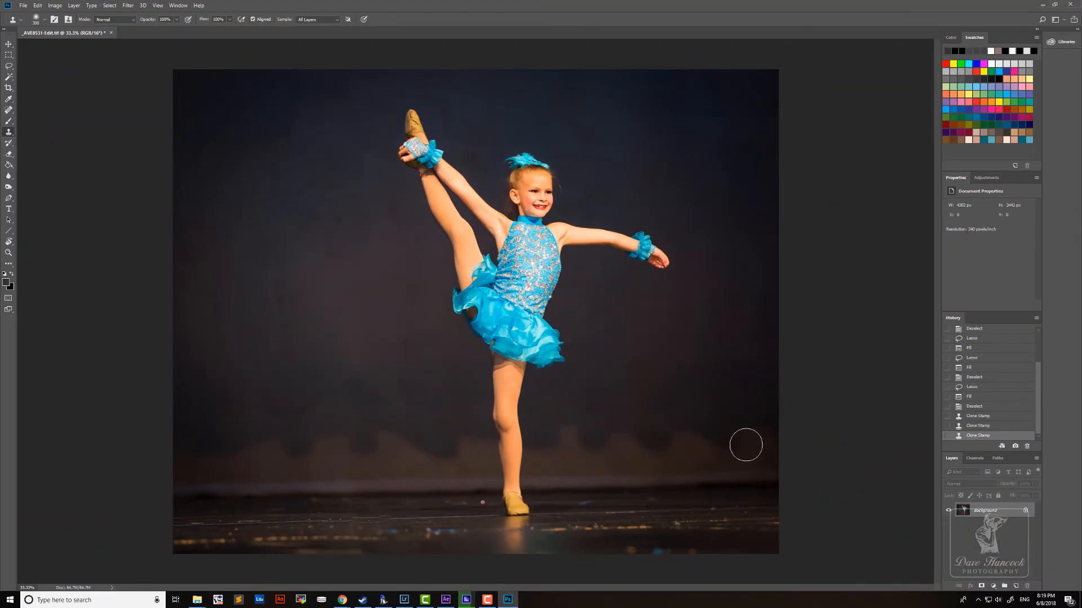
pyautogui.hotkey('ctrl', 's')
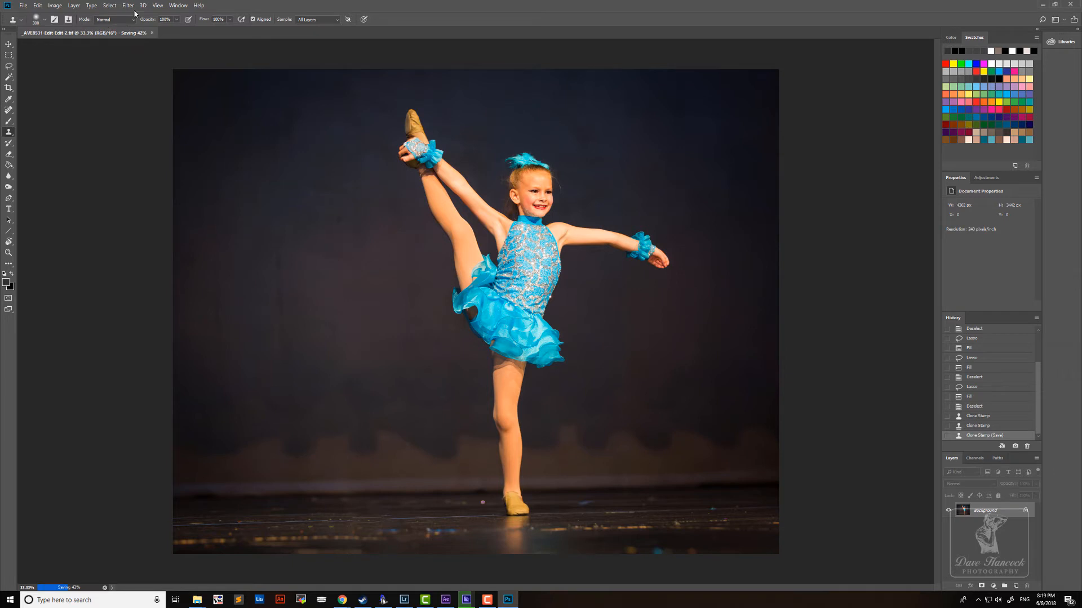
# Launch the Imagenomic Portraiture filter on the cleaned-up photo.
pyautogui.click(129, 7)
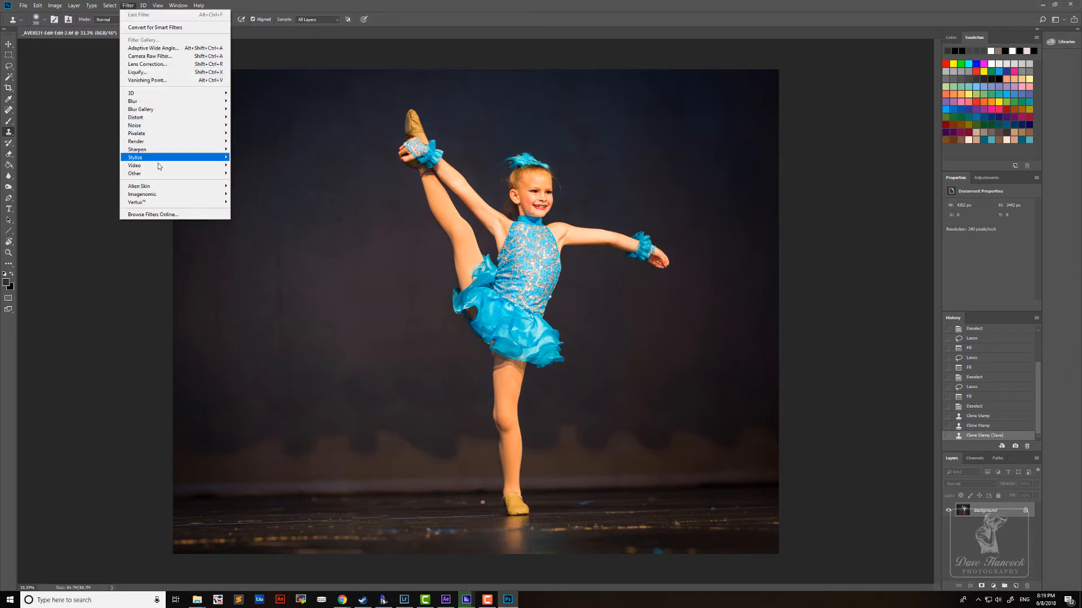
pyautogui.moveTo(160, 191)
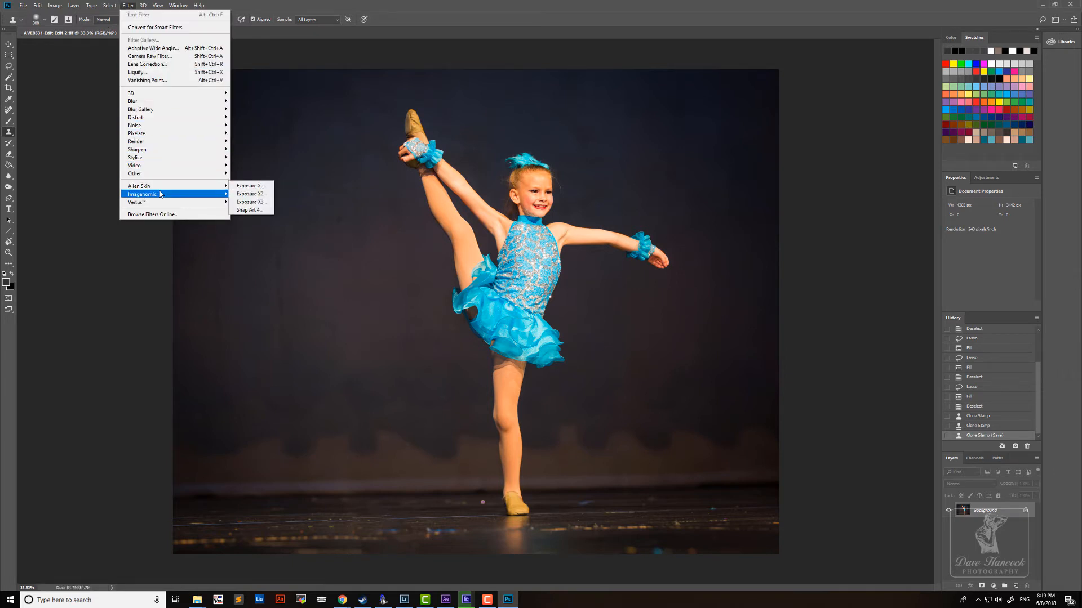
pyautogui.click(239, 197)
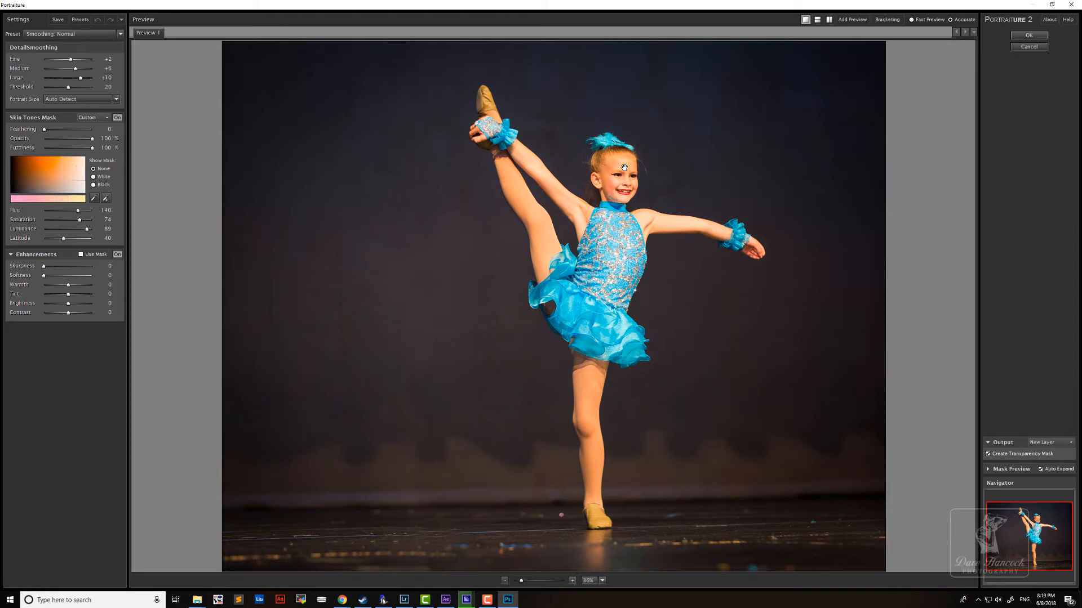
# Sample the dancer's skin tones on her face and legs for the skin mask, and apply the Portraiture smoothing.
pyautogui.click(106, 198)
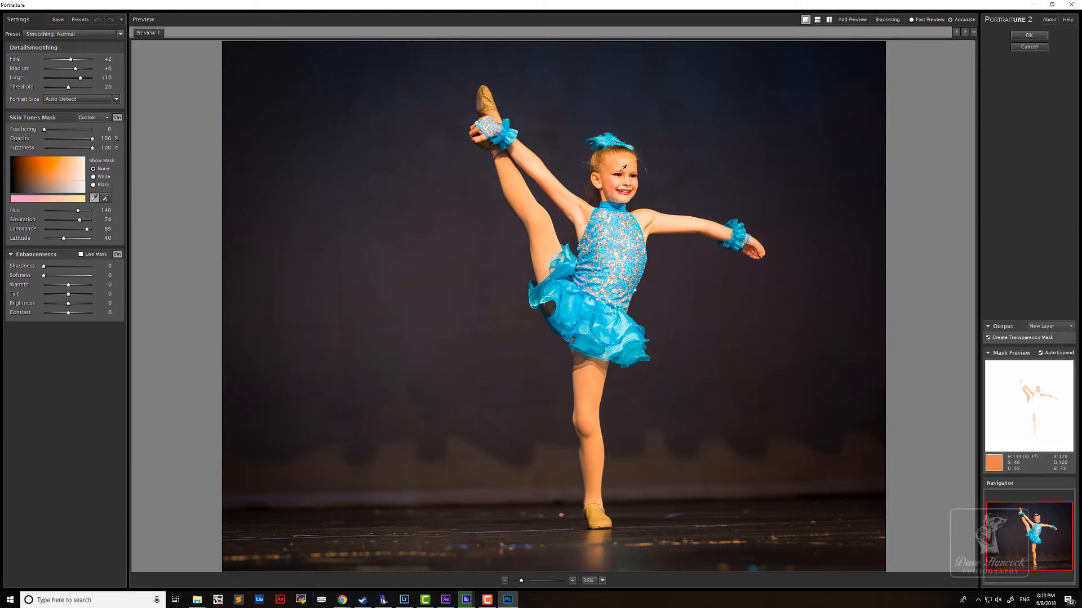
pyautogui.click(624, 166)
pyautogui.click(621, 152)
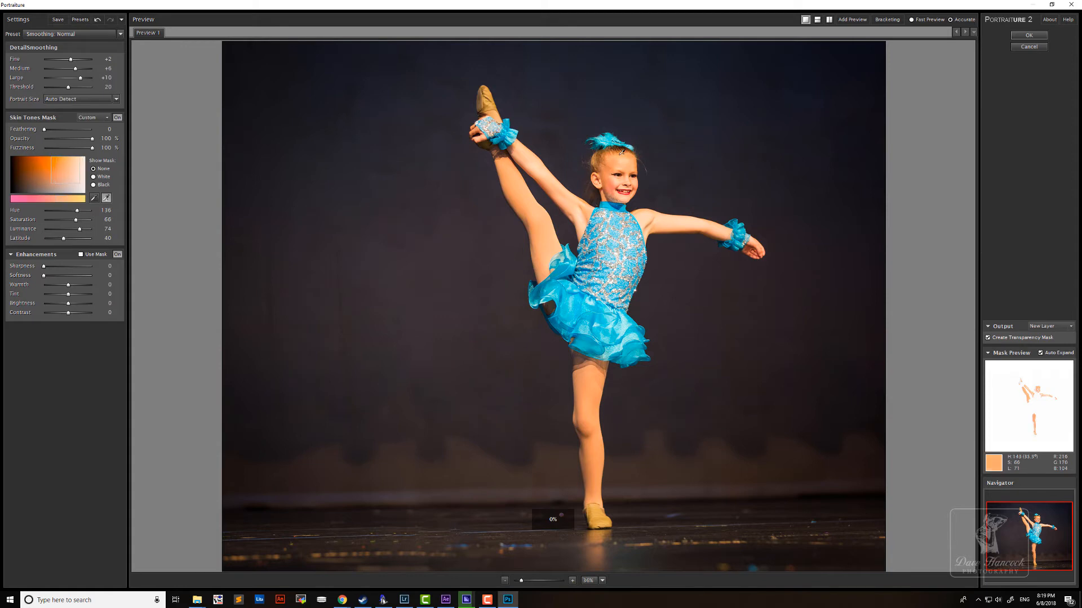
pyautogui.click(545, 234)
pyautogui.click(585, 372)
pyautogui.click(590, 382)
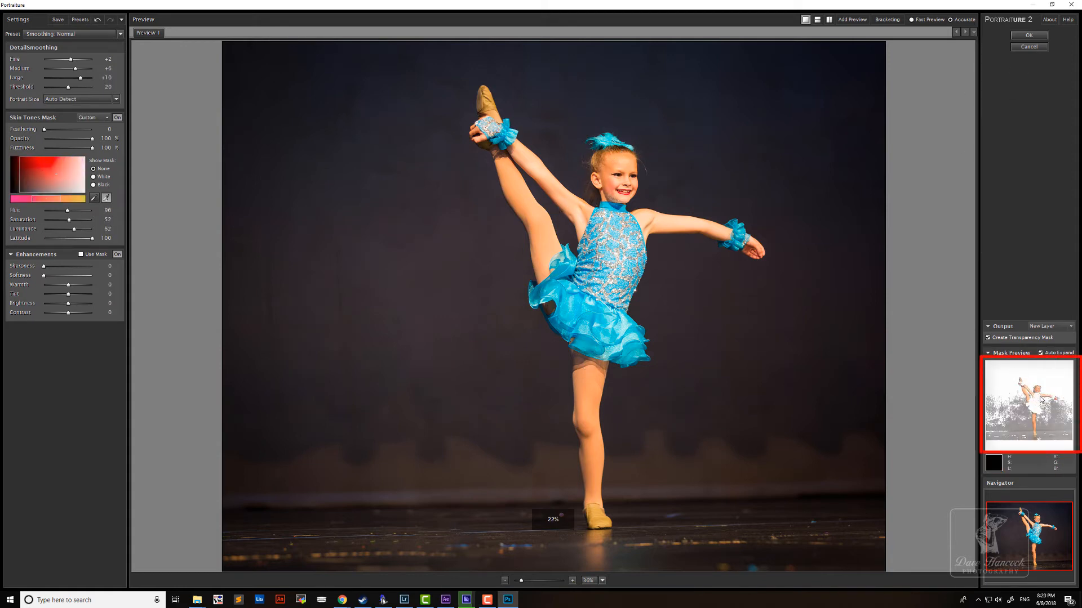
pyautogui.click(1039, 39)
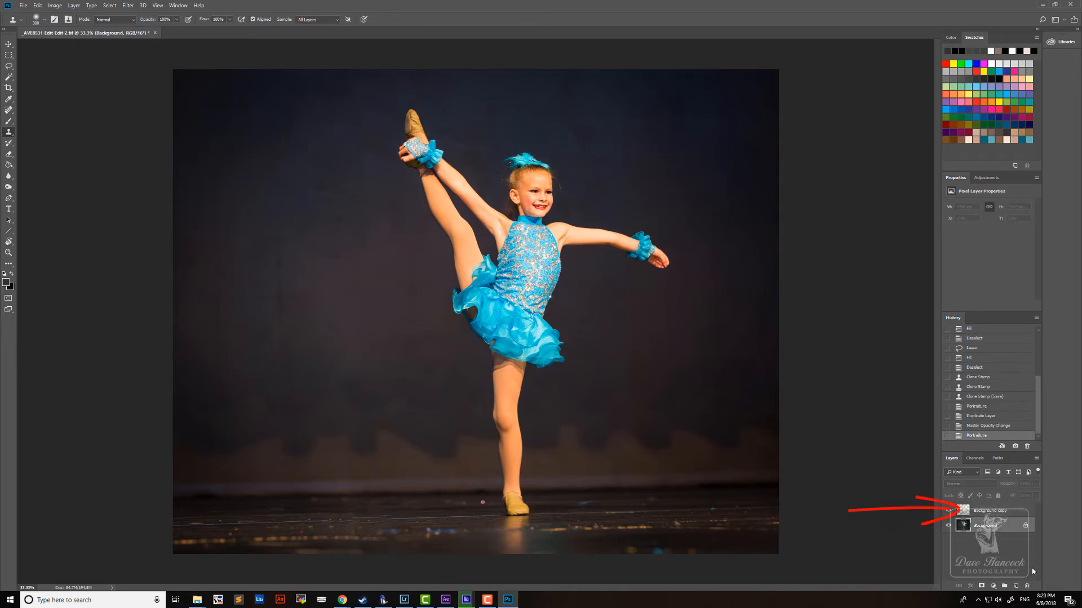
# Isolate the skin-smoothing layer by hiding the Background, and select the Background copy layer for erasing around the dancer's face.
pyautogui.click(950, 525)
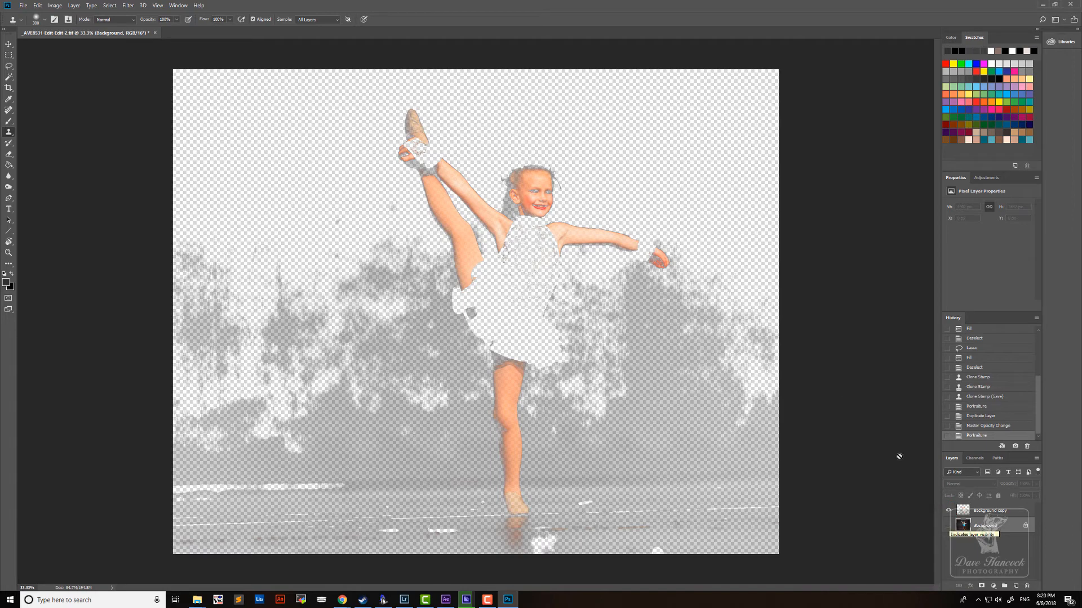
pyautogui.click(548, 188)
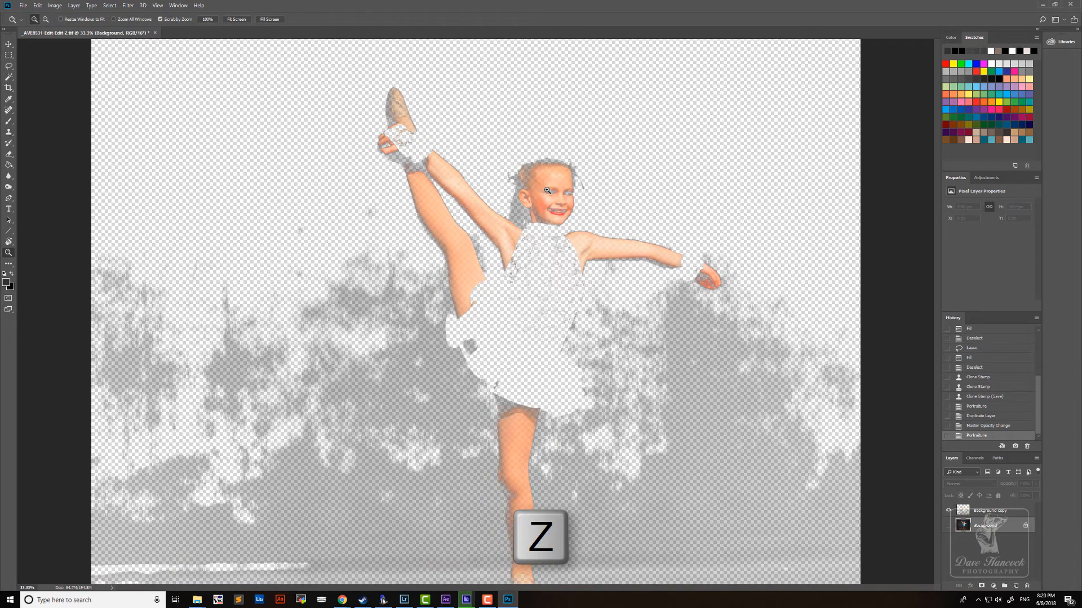
pyautogui.click(551, 186)
pyautogui.click(589, 186)
pyautogui.click(589, 187)
pyautogui.press('e')
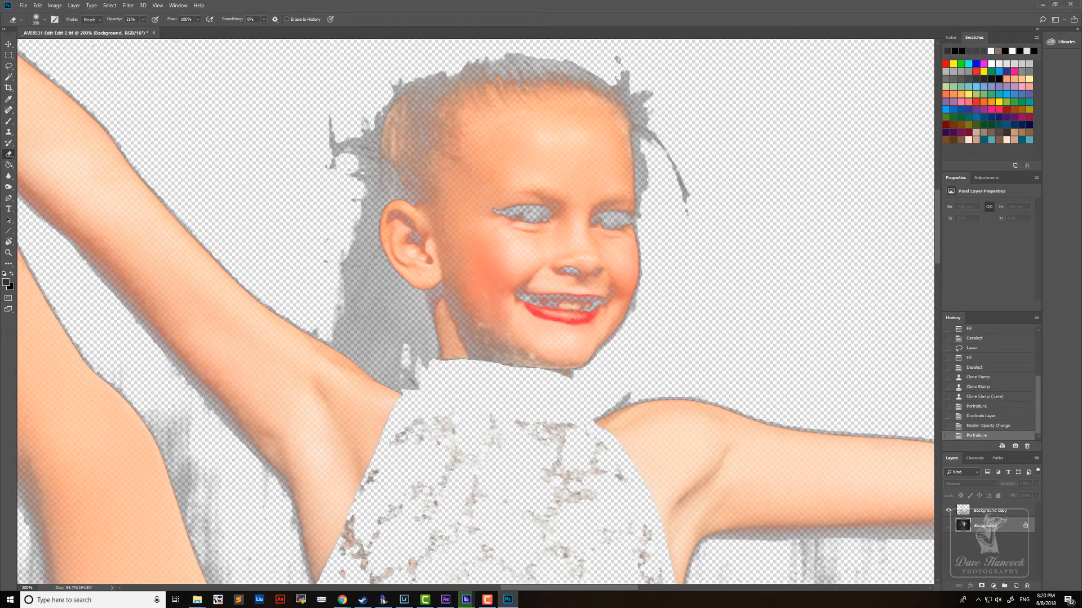
pyautogui.click(999, 512)
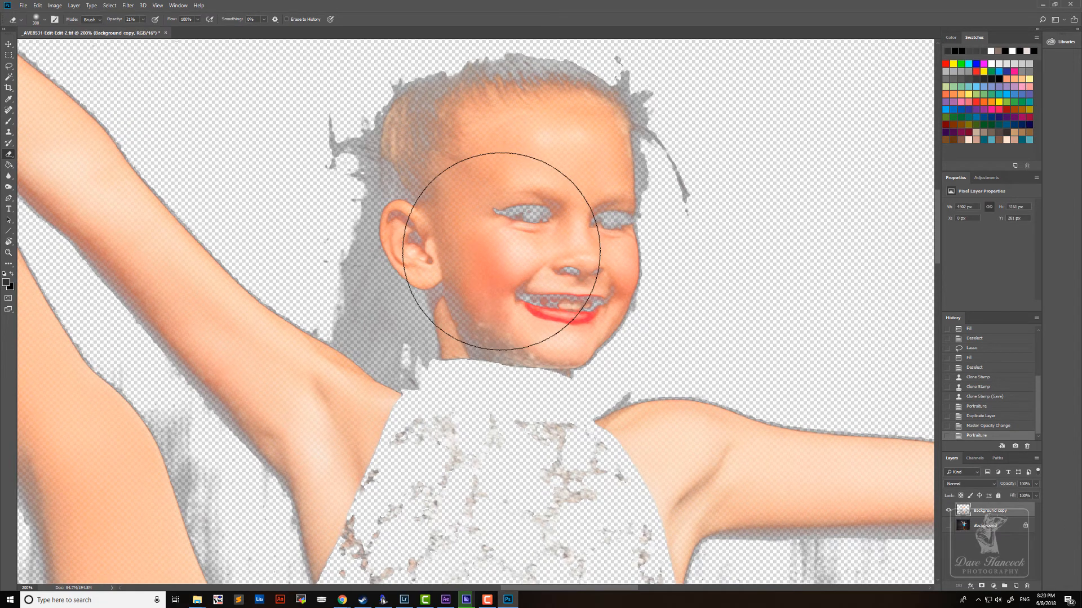
# Erase the smoothing lightly over the dancer's eyes and the stray hair beside her face with a small, low-opacity Eraser.
pyautogui.press('[')
pyautogui.press('[')
pyautogui.press('[')
pyautogui.press('[')
pyautogui.press('[')
pyautogui.press('[')
pyautogui.press('[')
pyautogui.press('[')
pyautogui.press('[')
pyautogui.press('[')
pyautogui.press('[')
pyautogui.press('[')
pyautogui.press('[')
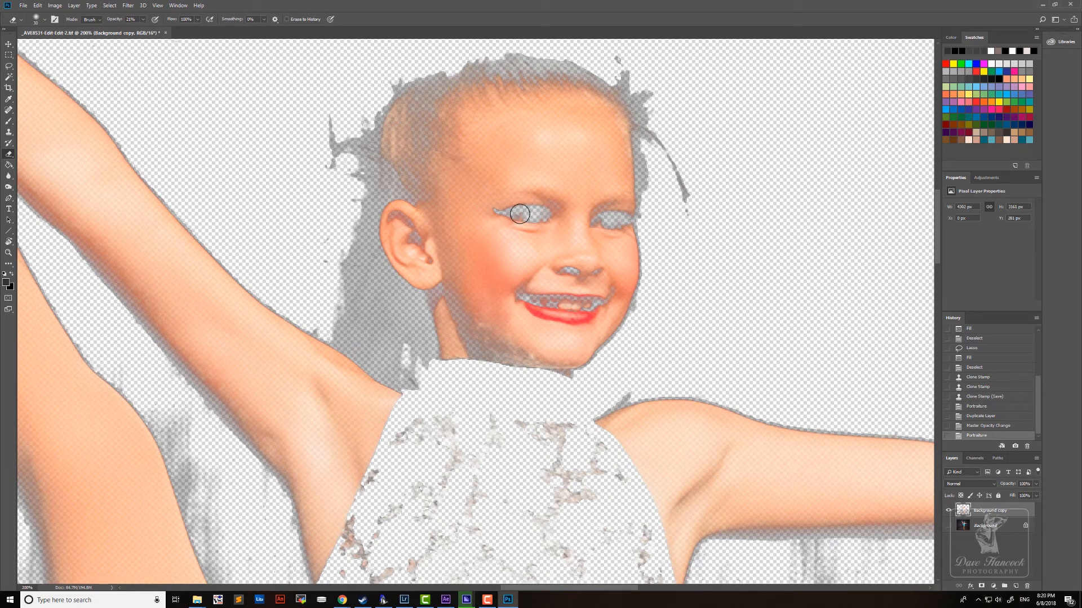
pyautogui.moveTo(520, 213); pyautogui.dragTo(610, 220)
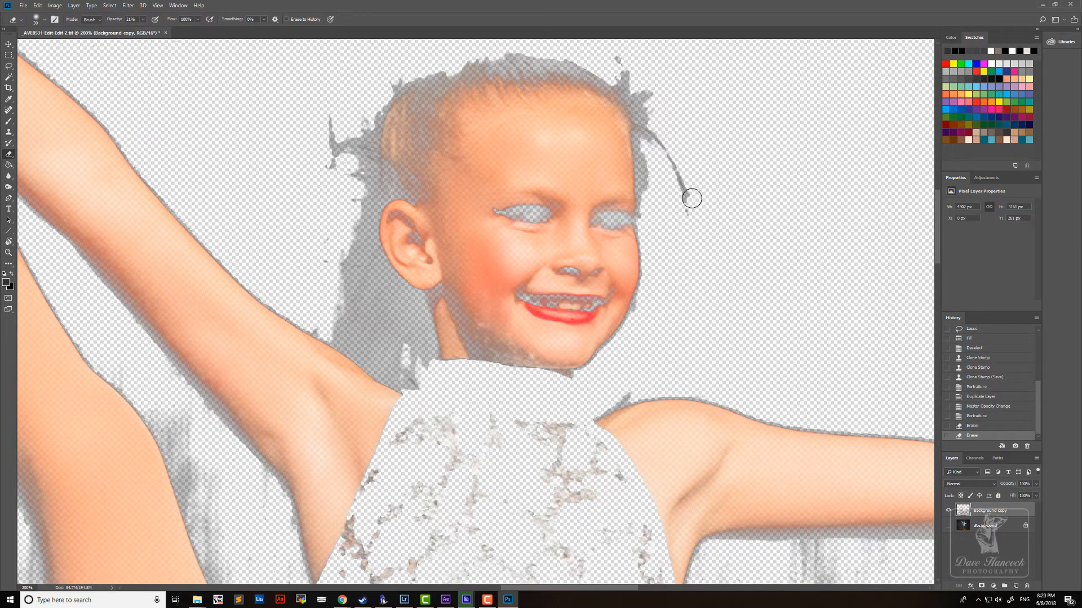
pyautogui.moveTo(673, 142); pyautogui.dragTo(693, 248)
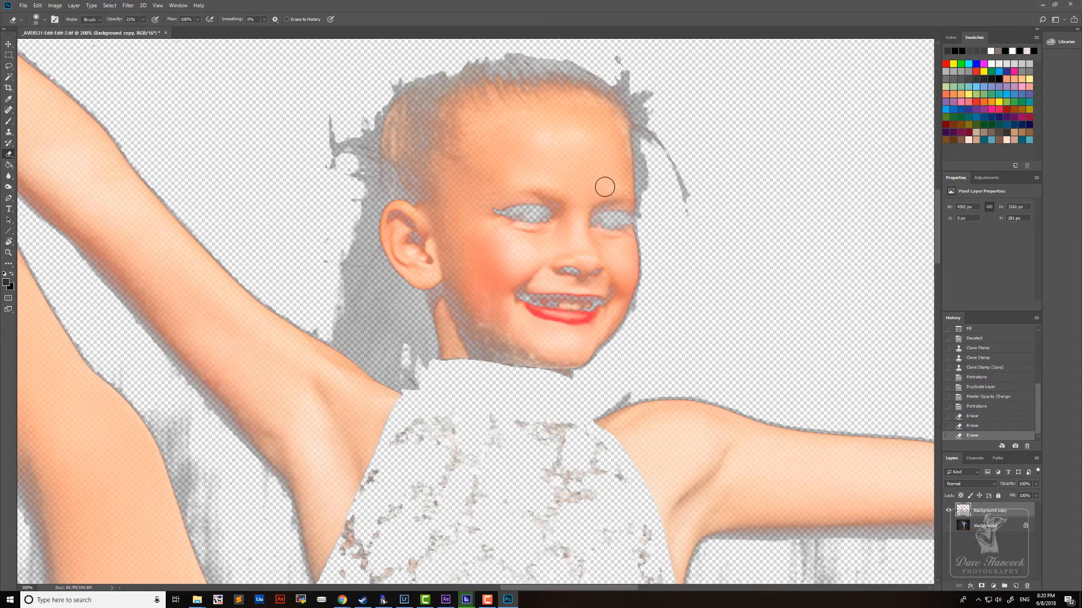
# Erase the smoothing over both eyes with the Eraser at 99% opacity, and show the Background layer again.
pyautogui.press('9')
pyautogui.press('9')
pyautogui.moveTo(520, 214); pyautogui.dragTo(527, 215)
pyautogui.moveTo(598, 219)
pyautogui.mouseDown()
pyautogui.moveTo(623, 218)
pyautogui.moveTo(599, 219)
pyautogui.mouseUp()
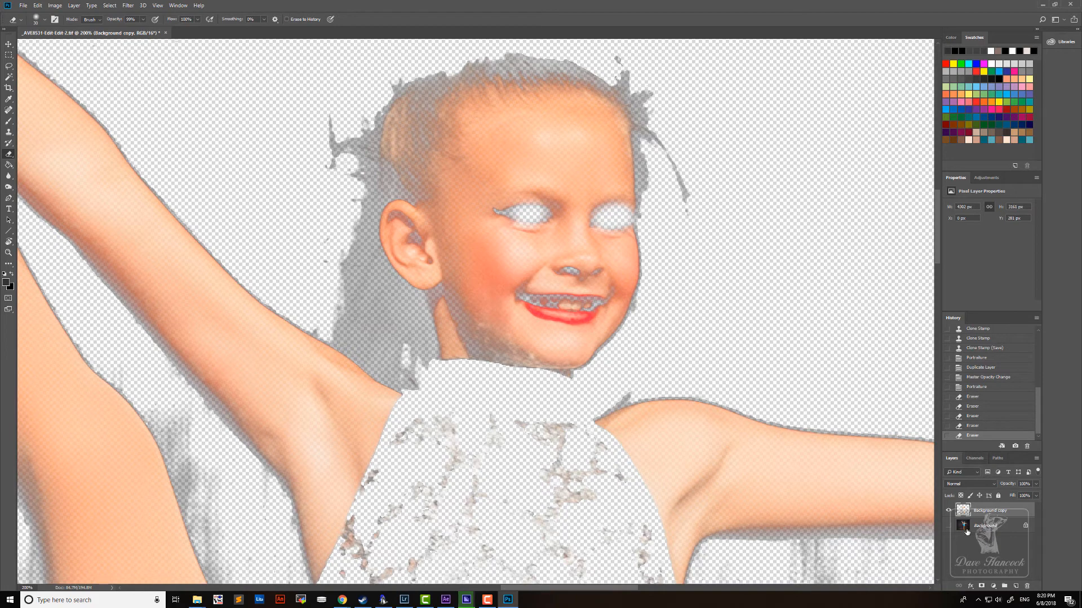
pyautogui.click(949, 526)
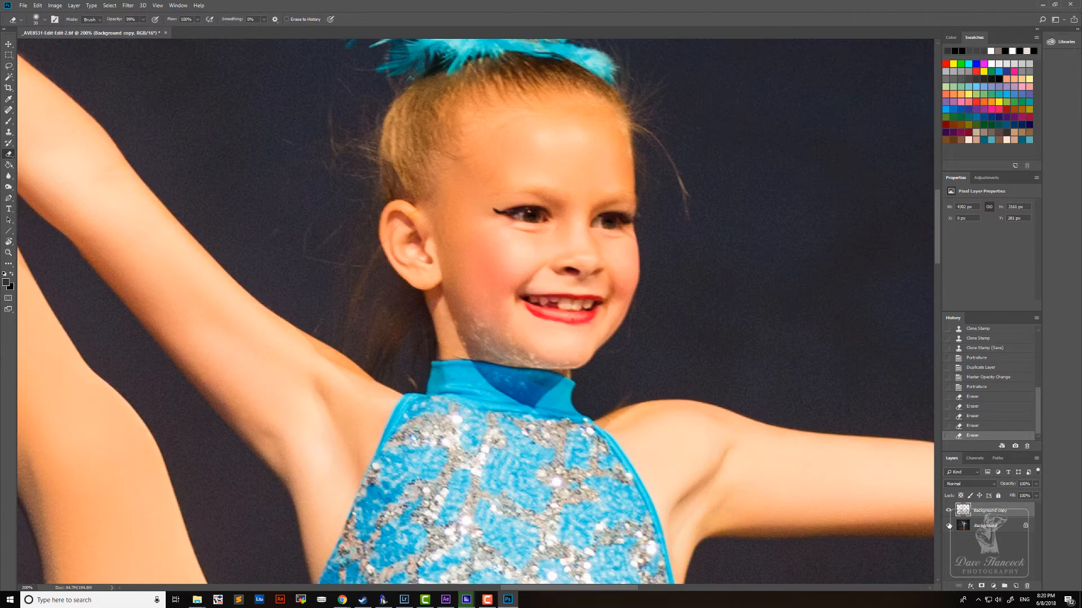
# Review the whole photo and merge the Background copy layer down into the Background.
pyautogui.press('z')
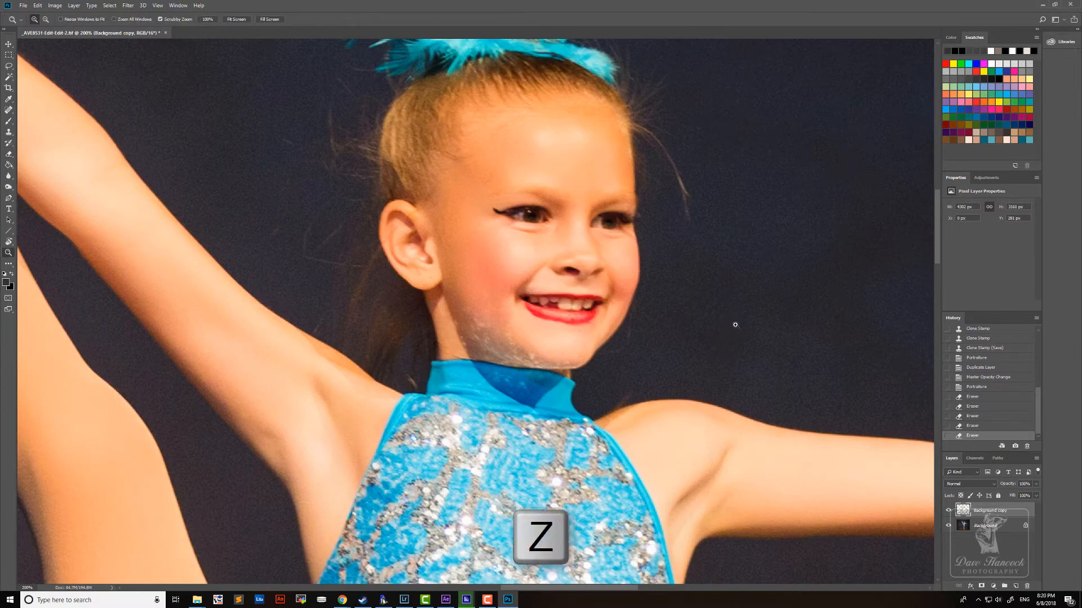
pyautogui.keyDown('alt'); pyautogui.click(734, 323); pyautogui.keyUp('alt')
pyautogui.keyDown('alt'); pyautogui.click(744, 304); pyautogui.keyUp('alt')
pyautogui.keyDown('alt'); pyautogui.click(777, 349); pyautogui.keyUp('alt')
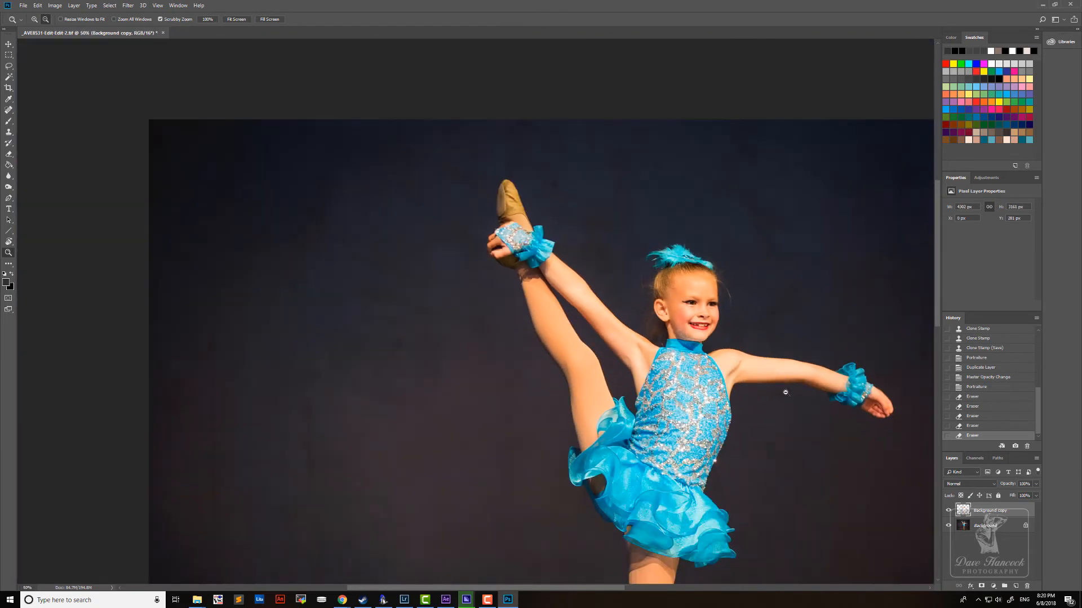
pyautogui.keyDown('alt'); pyautogui.click(786, 392); pyautogui.keyUp('alt')
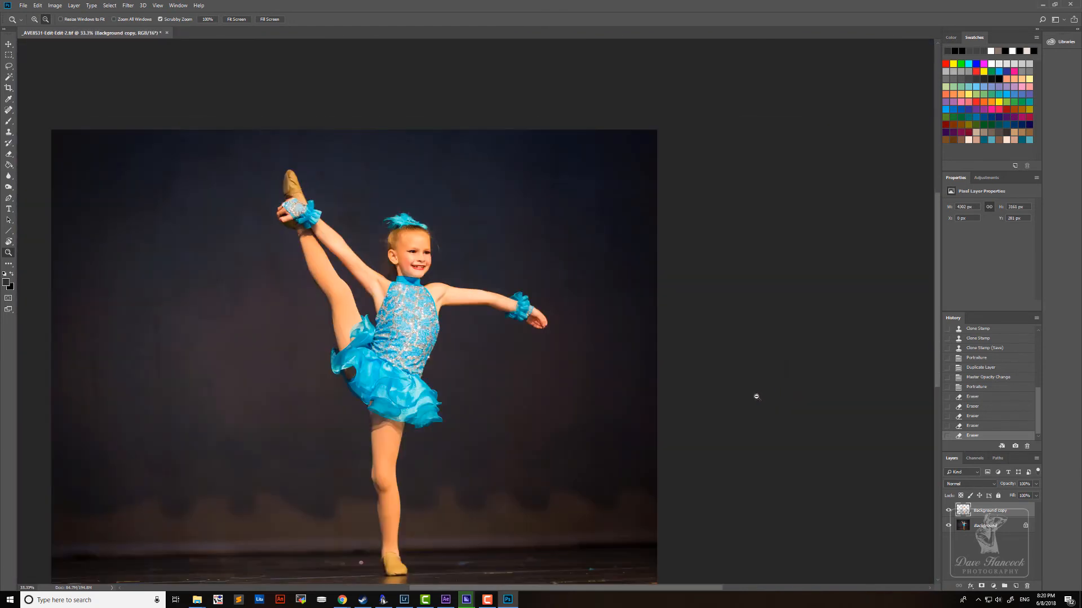
pyautogui.rightClick(992, 514)
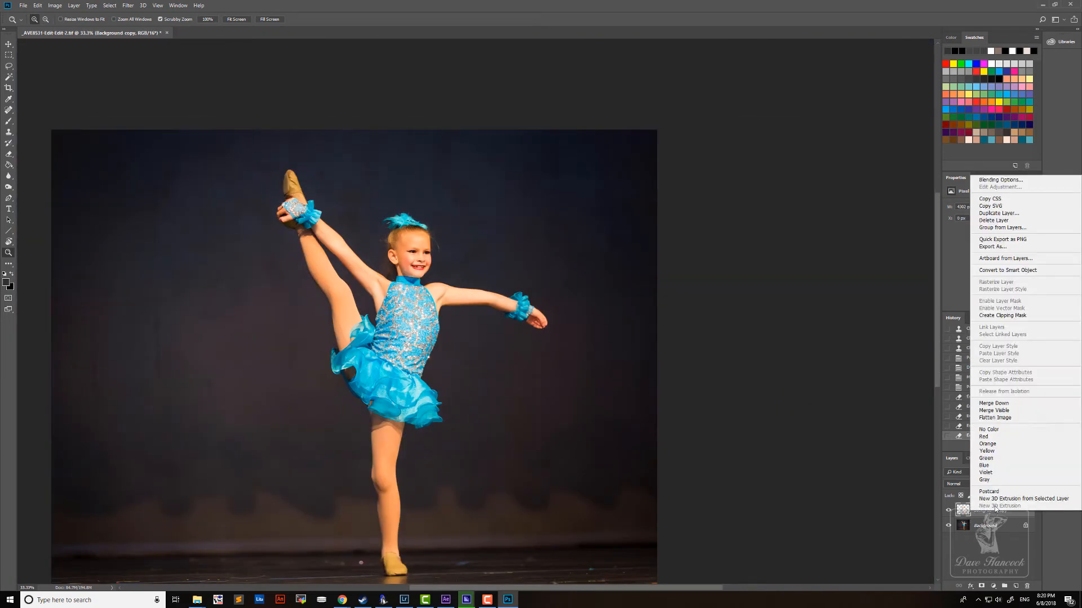
pyautogui.click(1031, 403)
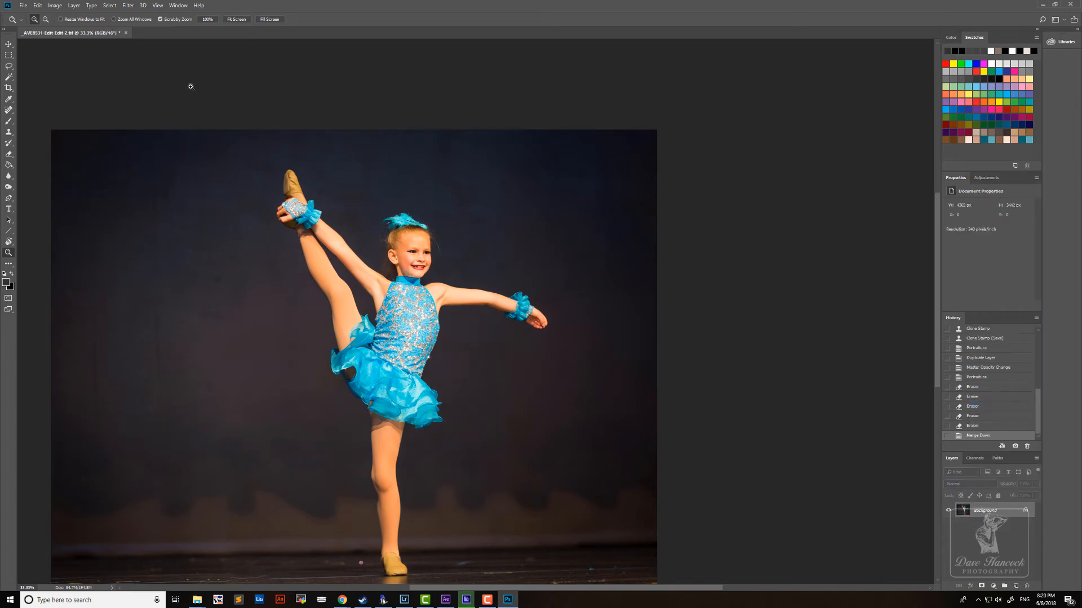
# Launch the Alien Skin Exposure X3 filter on the merged photo and dismiss its What's New dialog.
pyautogui.click(130, 6)
pyautogui.moveTo(156, 189)
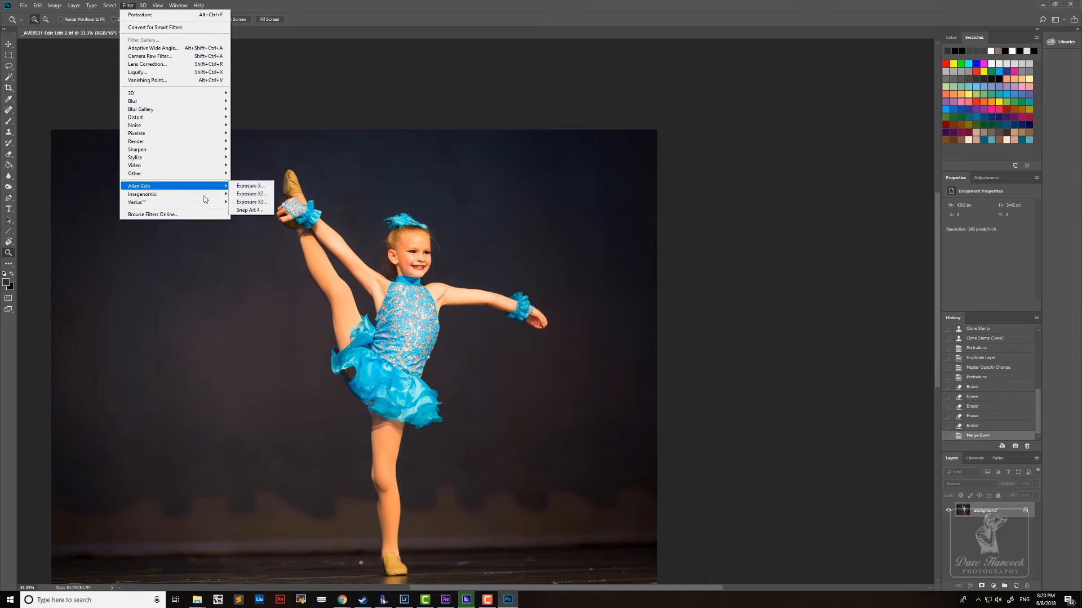
pyautogui.click(251, 202)
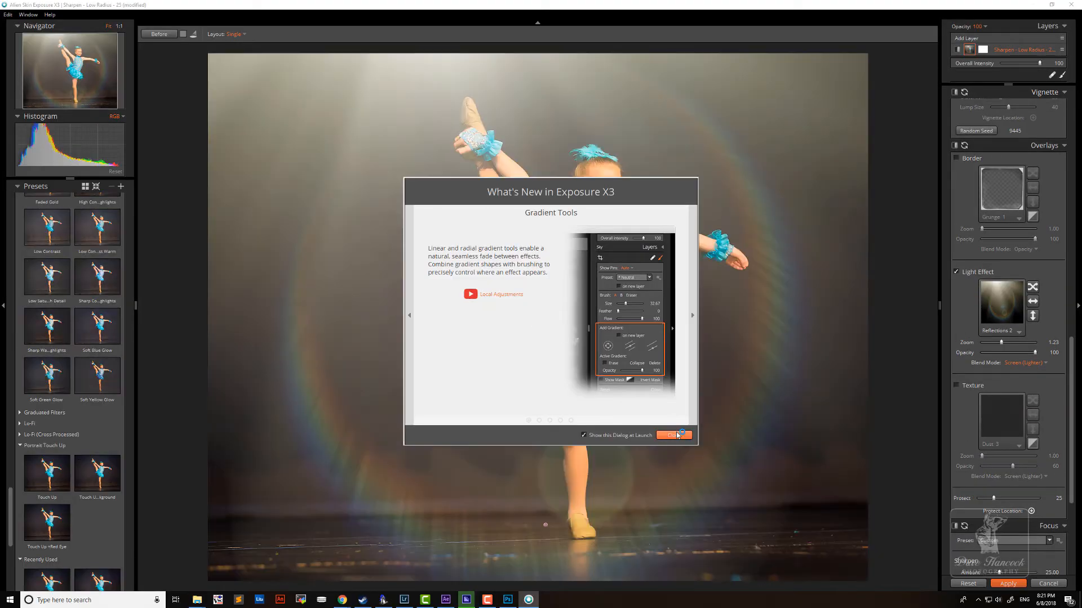
pyautogui.click(677, 435)
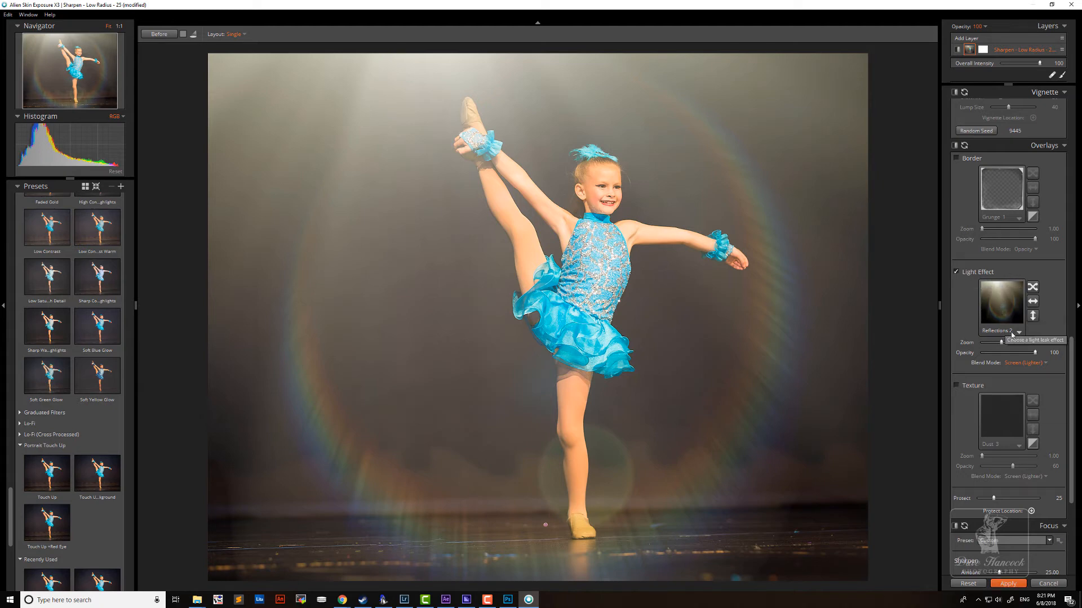
# Review the Exposure X3 settings and apply the filter with the Reflections 2 light effect.
pyautogui.moveTo(1070, 354); pyautogui.dragTo(1067, 239)
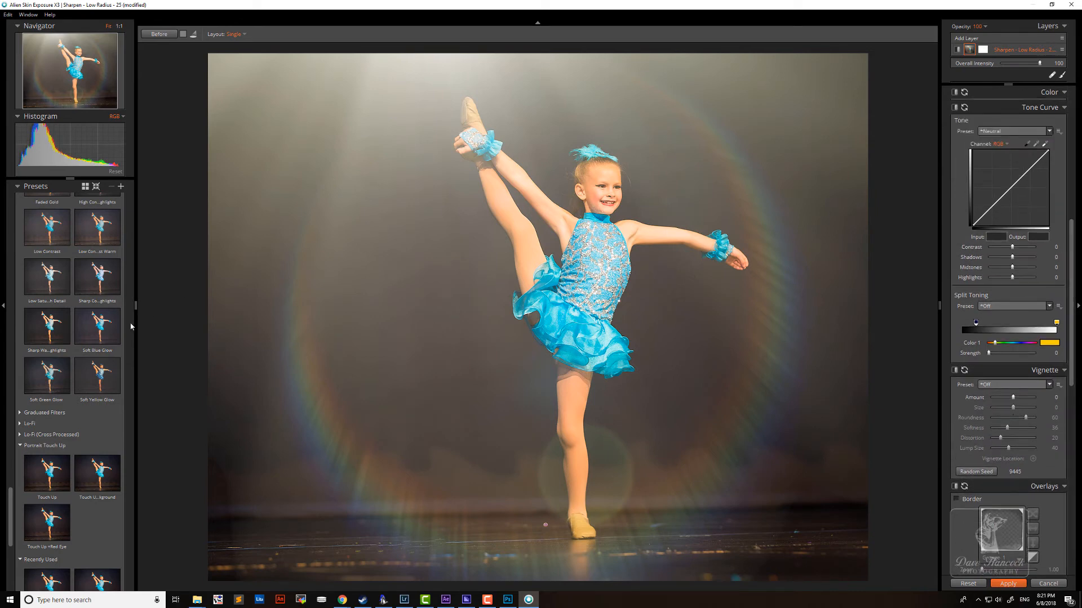
pyautogui.click(94, 327)
pyautogui.click(1008, 584)
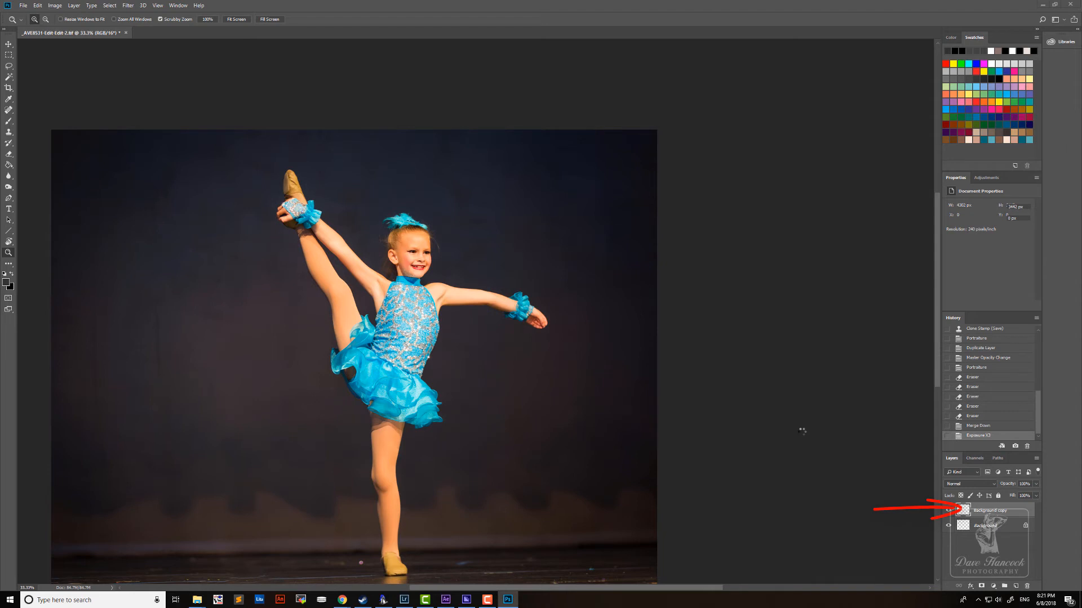
# Fade the light effect over the dancer's face, torso and skirt with a very large Eraser brush at 30% opacity.
pyautogui.press('e')
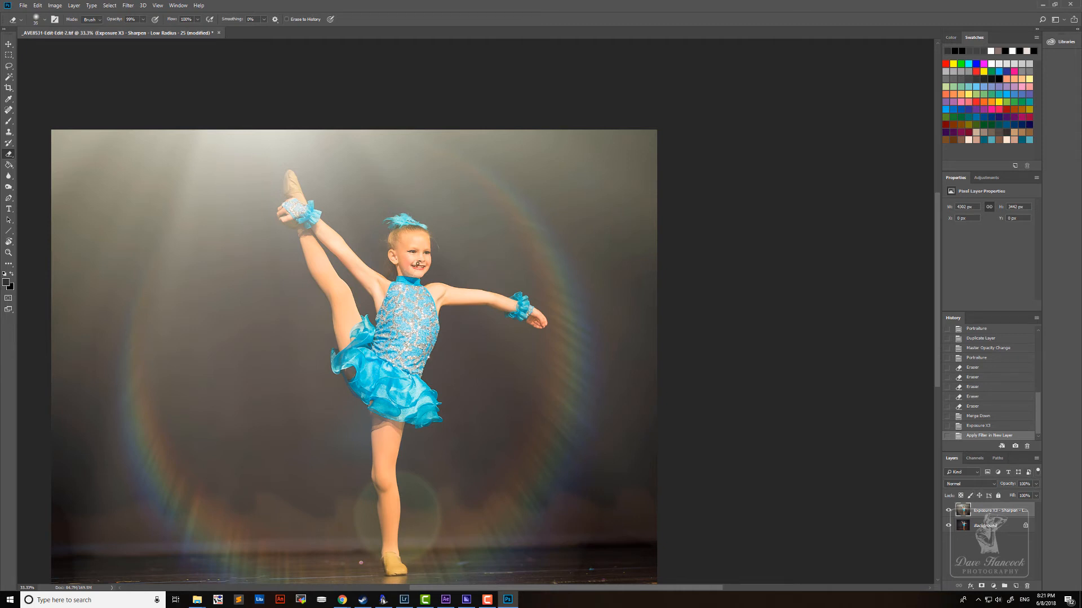
pyautogui.press(']')
pyautogui.press(']')
pyautogui.press(']')
pyautogui.press(']')
pyautogui.press(']')
pyautogui.press(']')
pyautogui.press(']')
pyautogui.press(']')
pyautogui.press(']')
pyautogui.press(']')
pyautogui.press(']')
pyautogui.press(']')
pyautogui.press(']')
pyautogui.press(']')
pyautogui.press(']')
pyautogui.press(']')
pyautogui.press(']')
pyautogui.press(']')
pyautogui.press(']')
pyautogui.press(']')
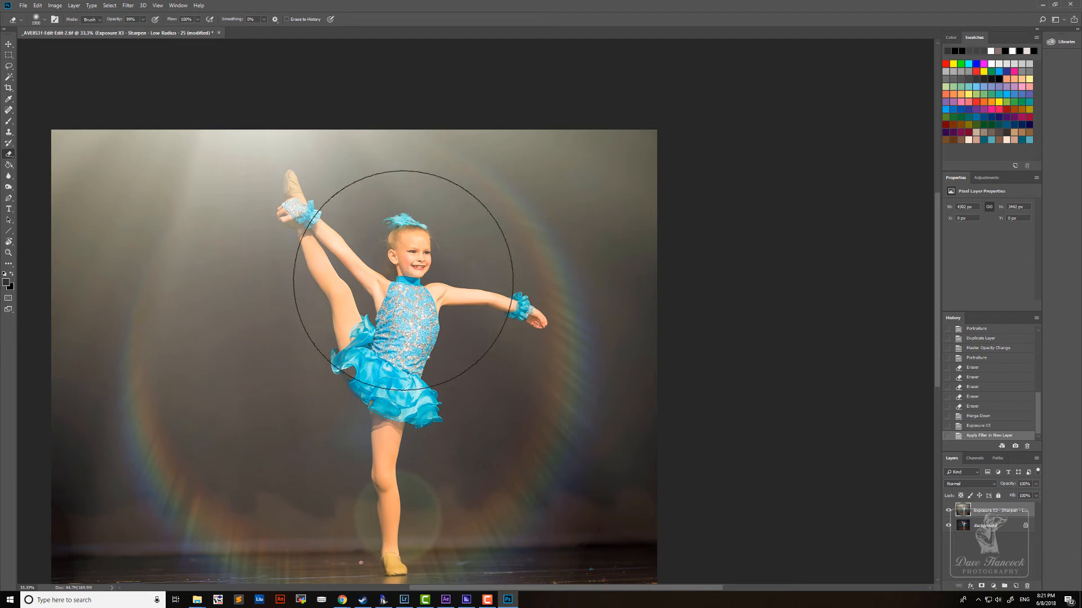
pyautogui.press('[')
pyautogui.press('5')
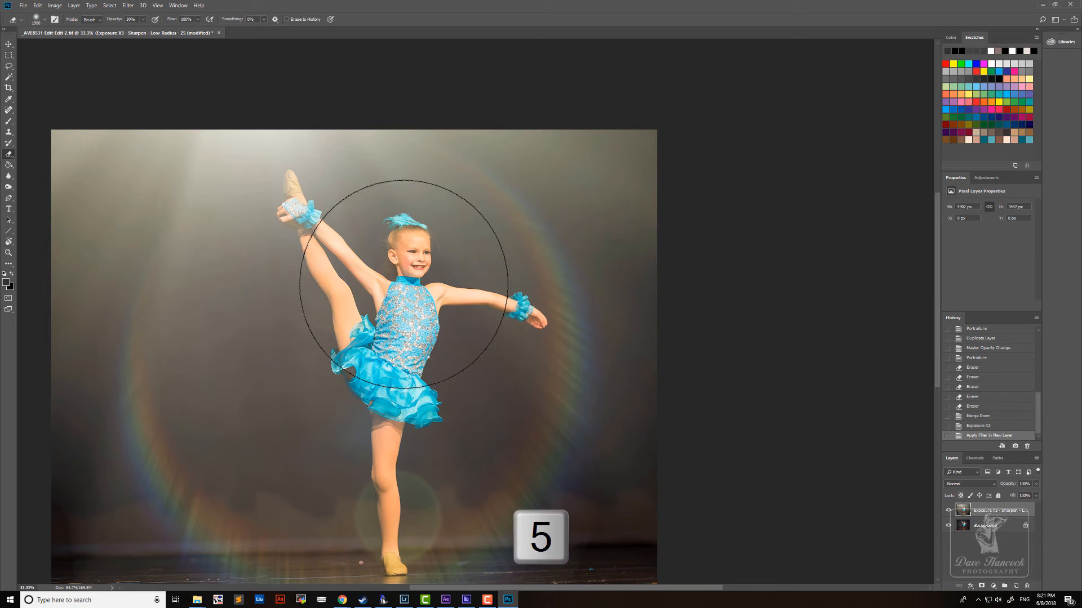
pyautogui.press('3')
pyautogui.click(404, 284)
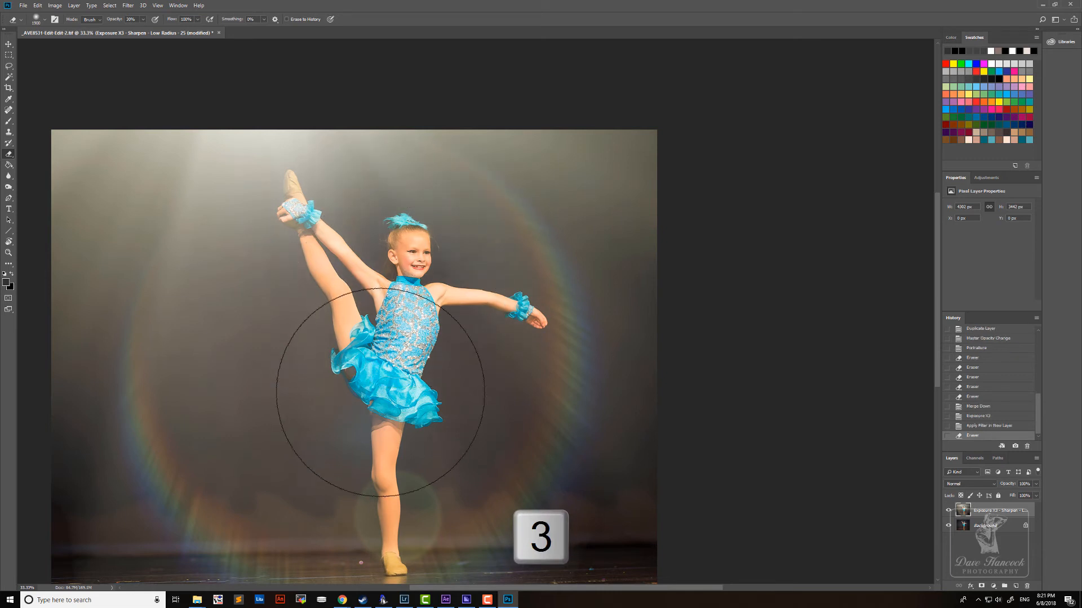
pyautogui.click(383, 413)
pyautogui.click(386, 351)
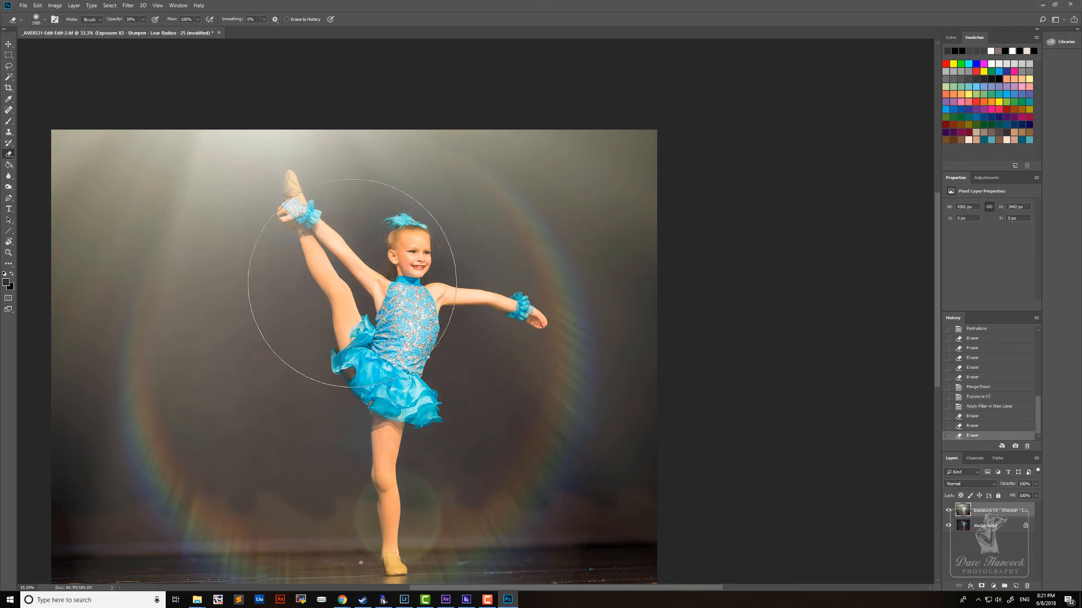
# Erase more of the light effect over the raised leg, the upper body, the standing leg and the backdrop beside them.
pyautogui.click(332, 257)
pyautogui.click(360, 273)
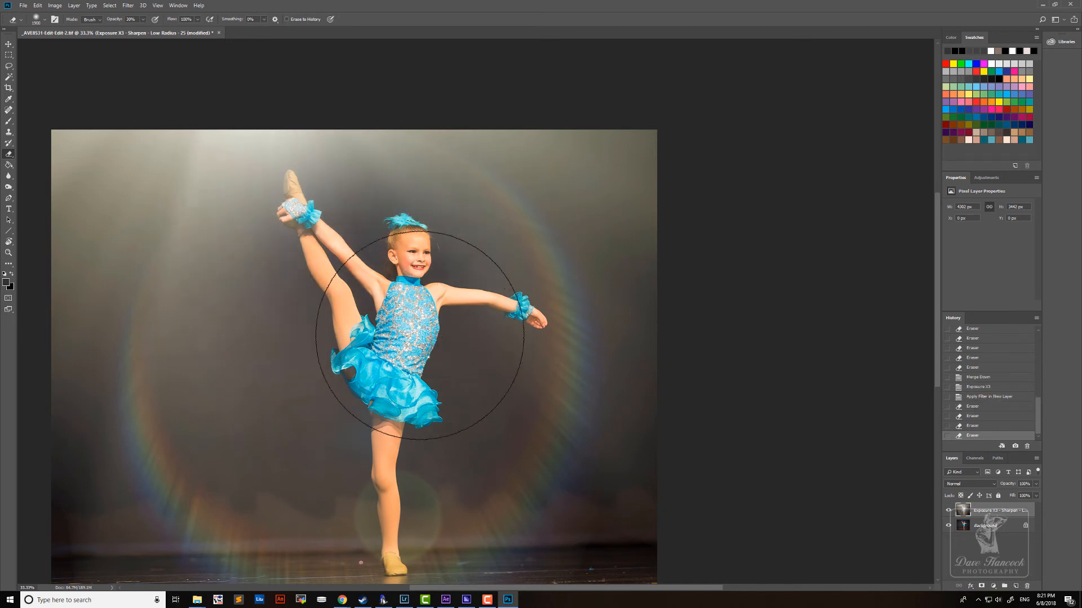
pyautogui.click(364, 488)
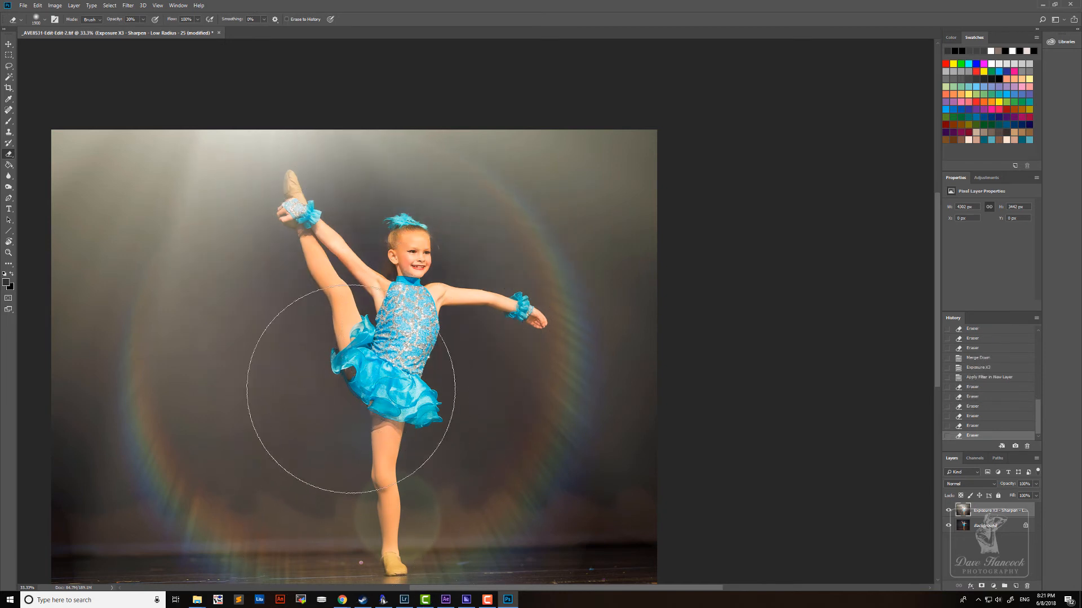
pyautogui.click(319, 311)
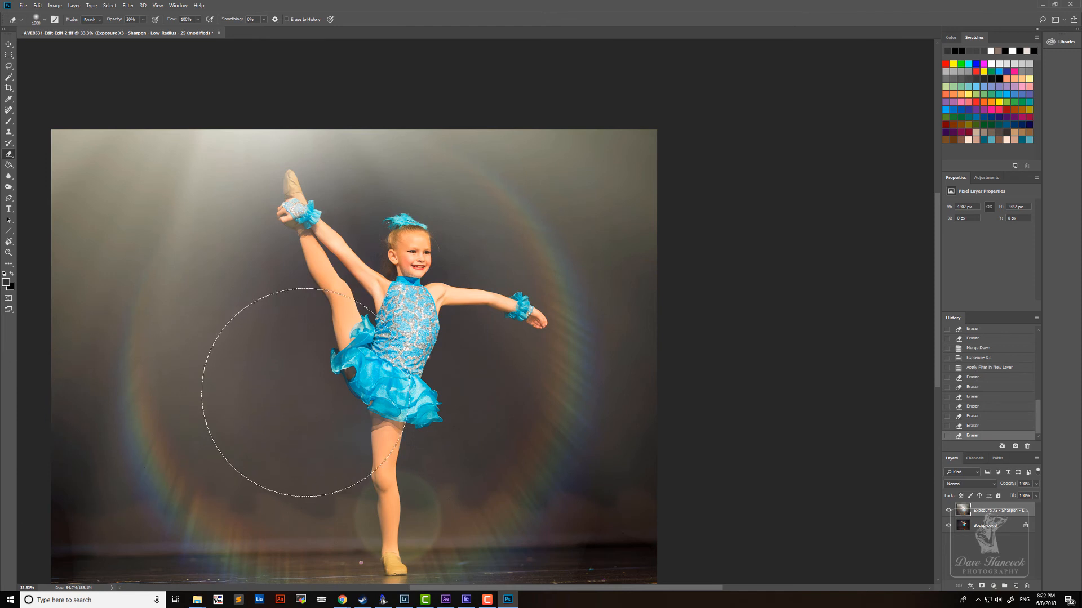
pyautogui.moveTo(670, 542)
pyautogui.mouseDown()
pyautogui.moveTo(724, 514)
pyautogui.moveTo(742, 462)
pyautogui.mouseUp()
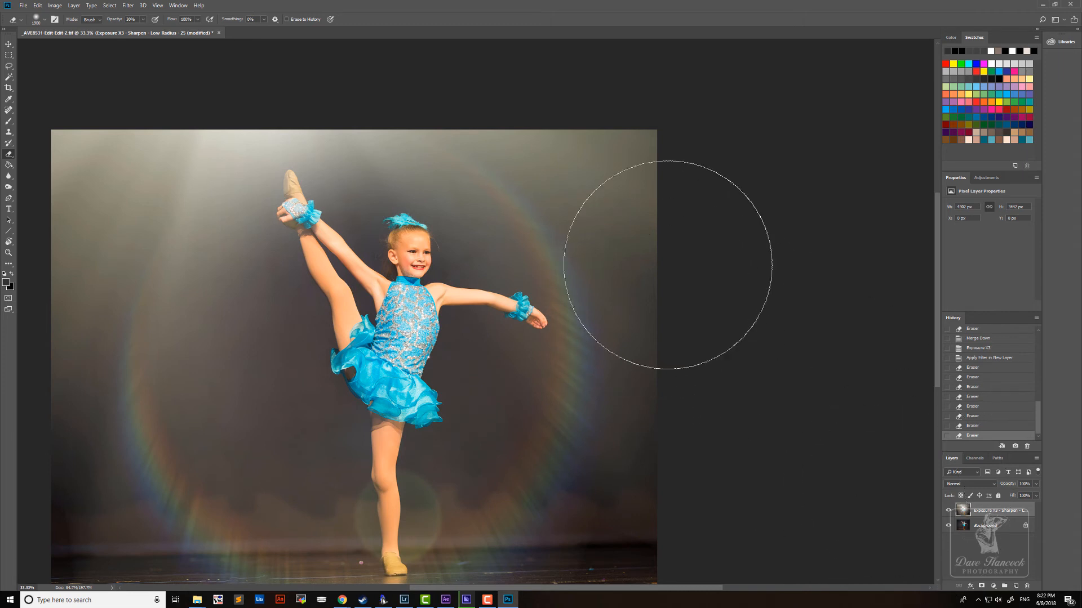
pyautogui.scroll(-3, 748, 288)
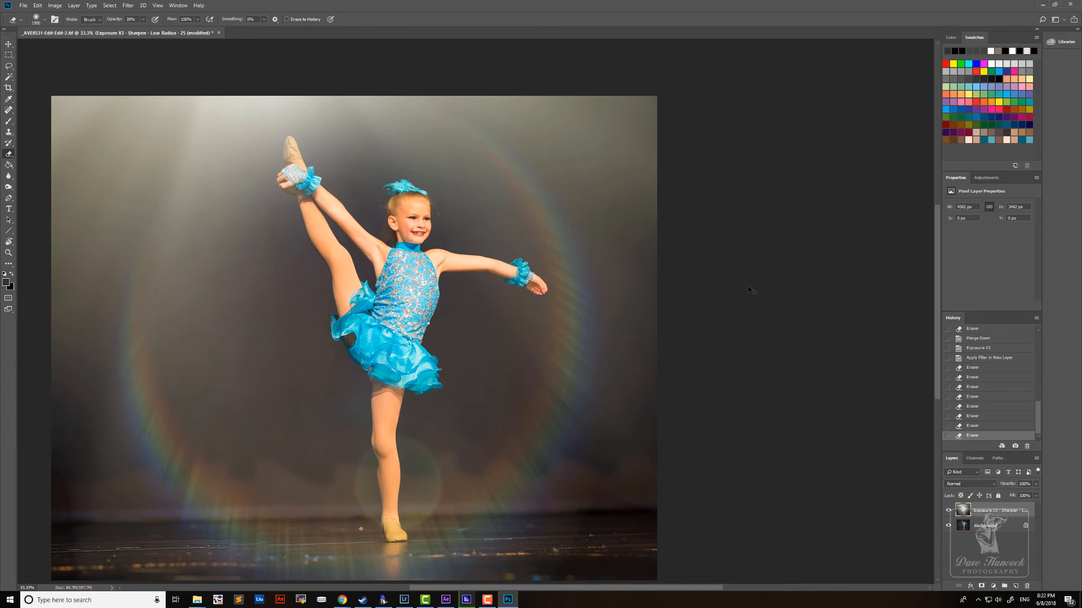
# Merge the Exposure X3 layer down into the Background and save the flattened photo.
pyautogui.hotkey('ctrl', 's')
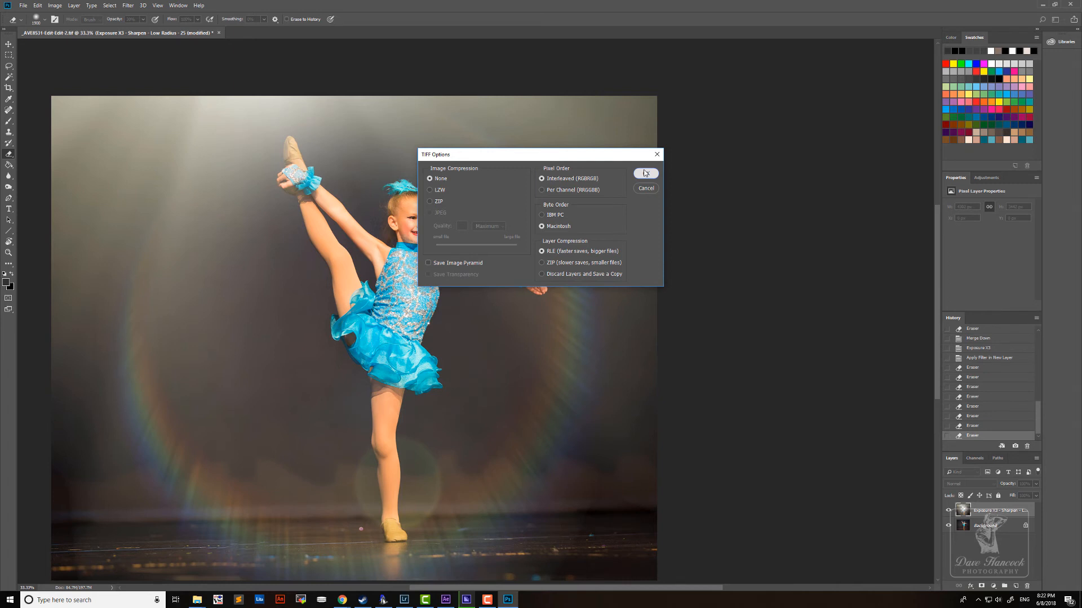
pyautogui.click(642, 189)
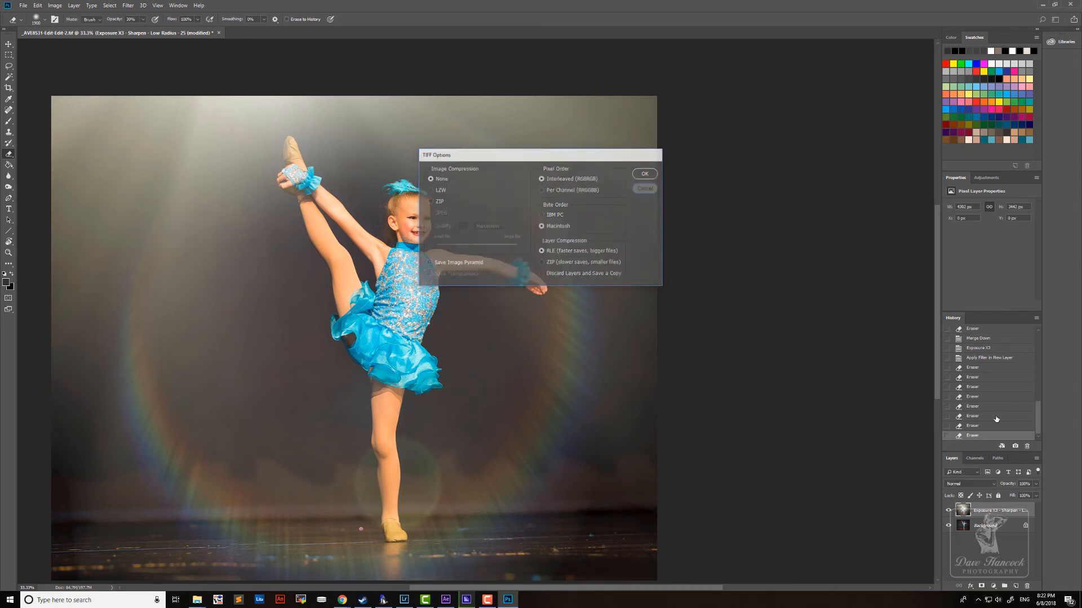
pyautogui.rightClick(1002, 514)
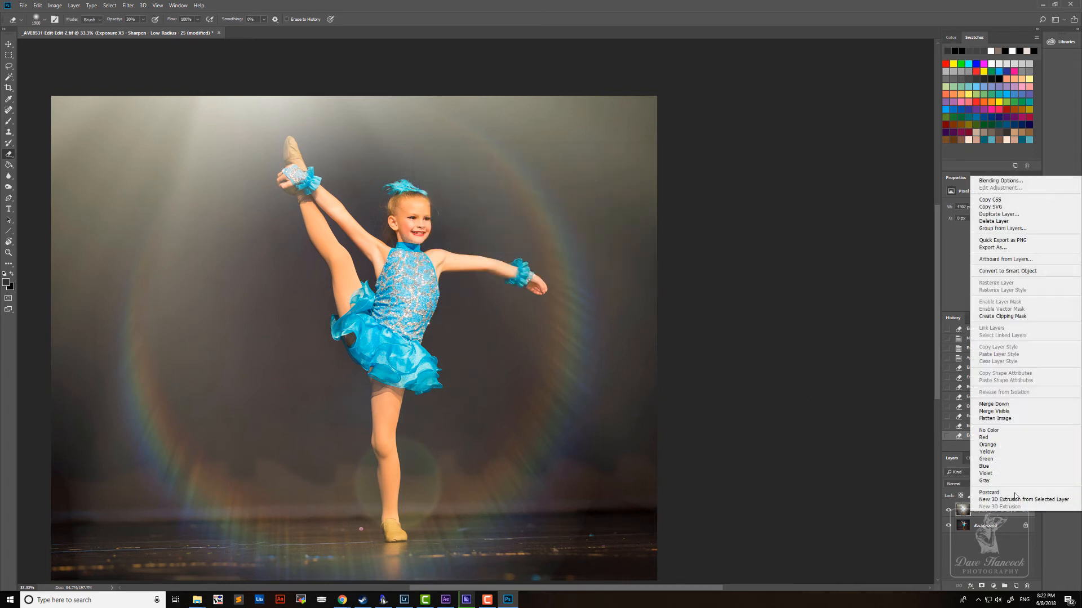
pyautogui.click(1020, 404)
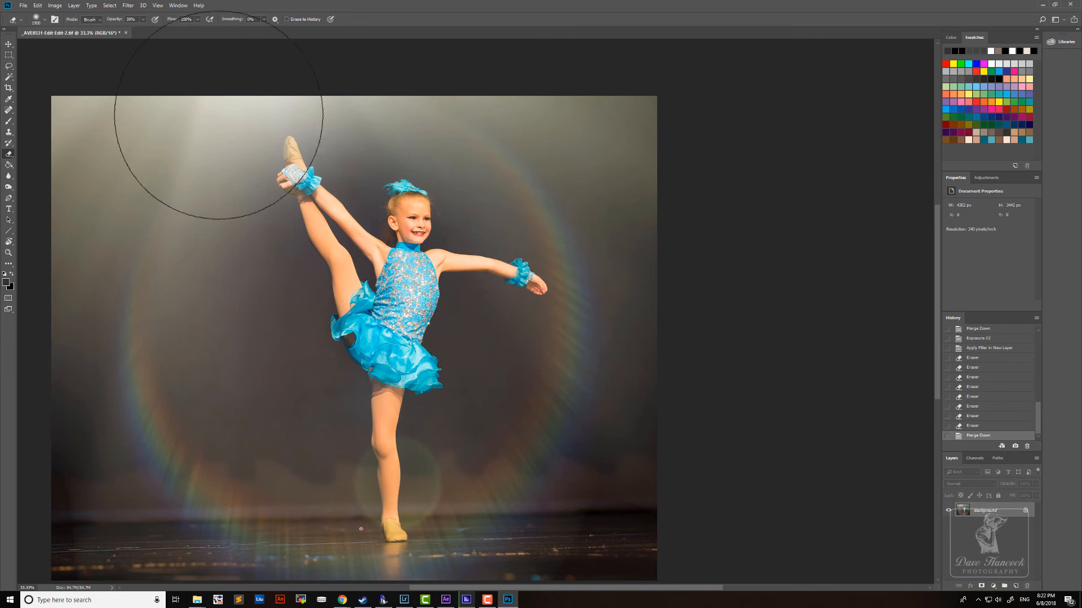
pyautogui.hotkey('ctrl', 's')
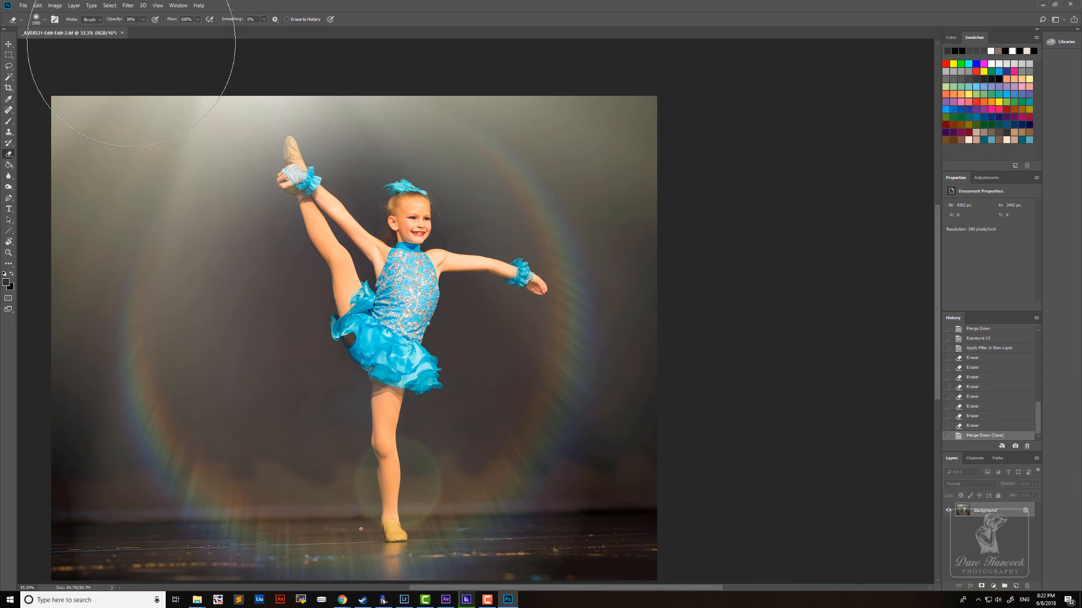
pyautogui.hotkey('ctrl', 's')
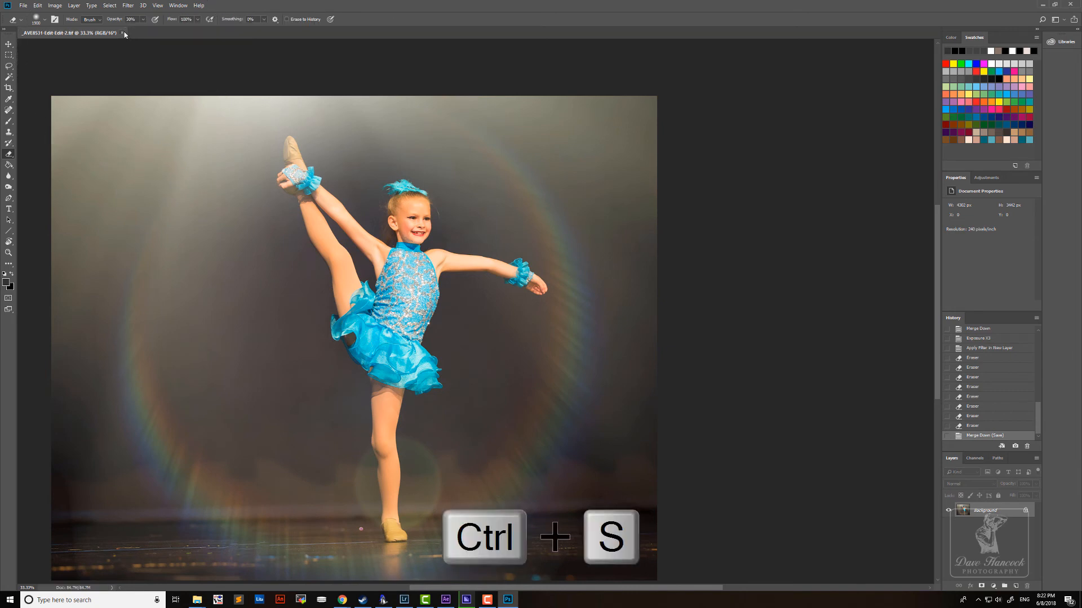
# Close the saved photo, return to it in Lightroom, and raise the blue costume's saturation to Aqua +53 and Blue +56.
pyautogui.click(122, 33)
pyautogui.click(1043, 5)
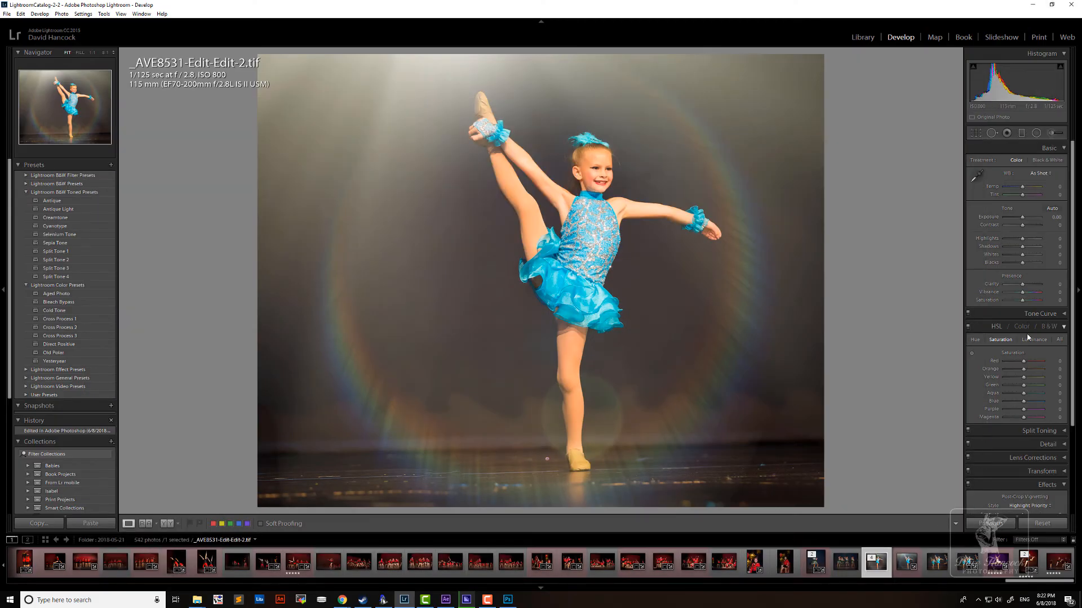
pyautogui.click(971, 354)
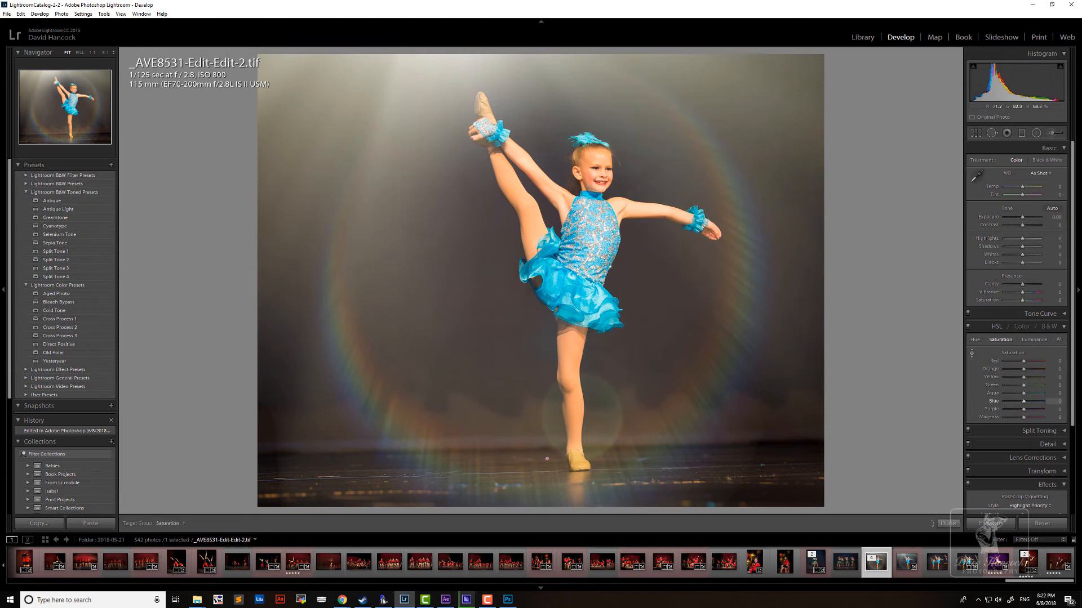
pyautogui.moveTo(583, 259); pyautogui.dragTo(583, 231)
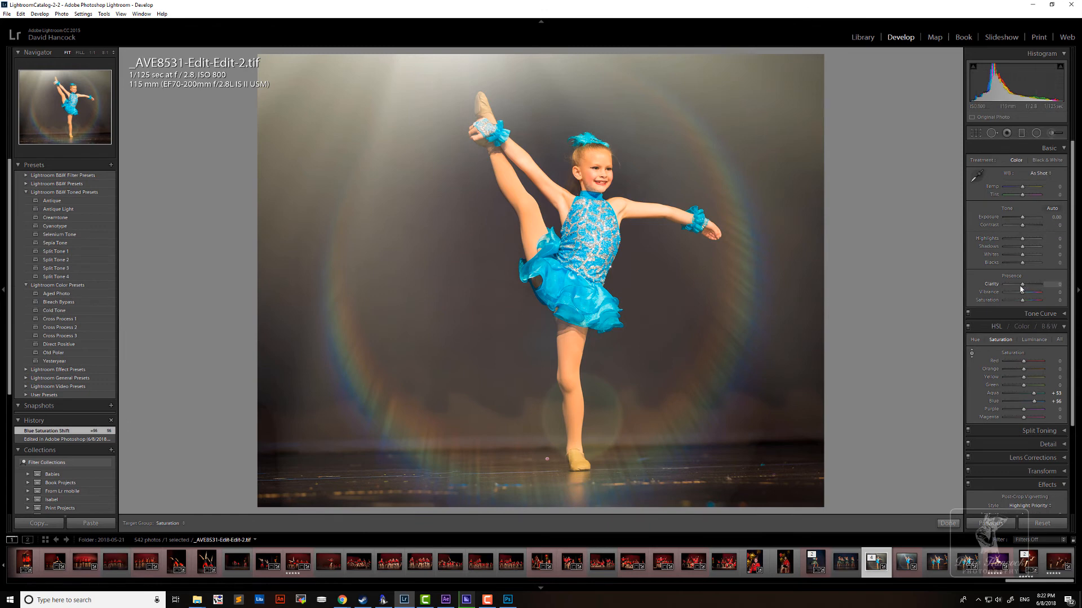
# Set the photo's Clarity to +14, Saturation to +2 and Vibrance to +36.
pyautogui.moveTo(1021, 288); pyautogui.dragTo(1025, 287)
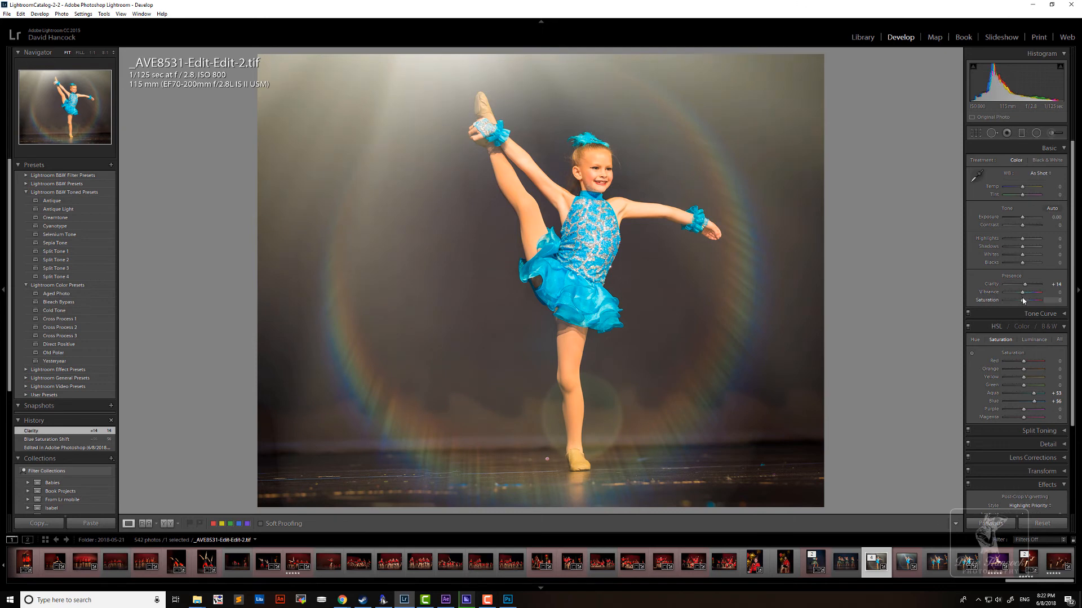
pyautogui.moveTo(1024, 301); pyautogui.dragTo(1032, 298)
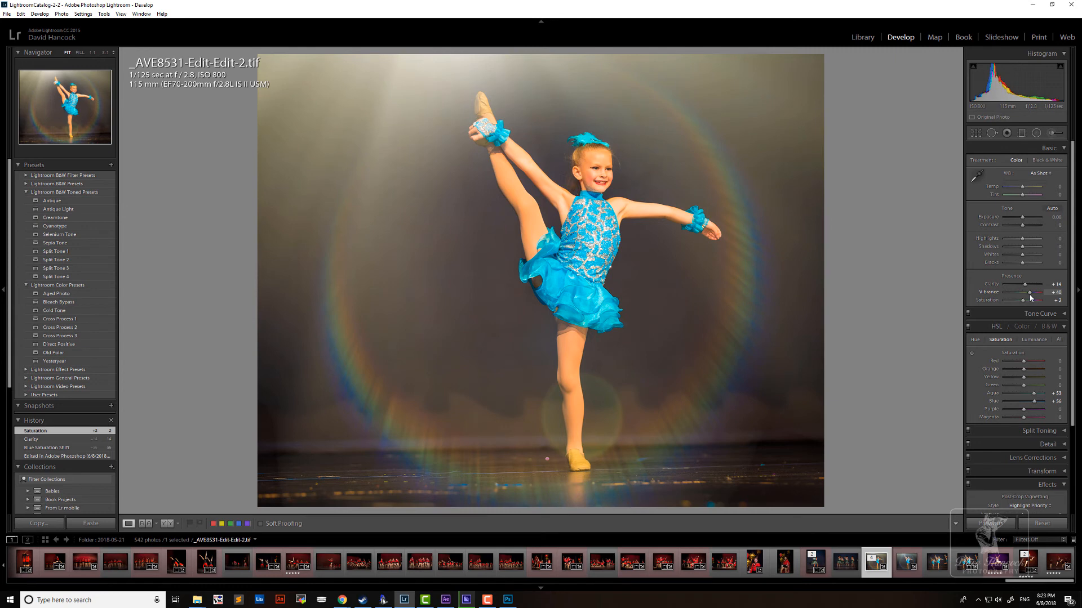
pyautogui.moveTo(1031, 298); pyautogui.dragTo(1030, 298)
# Cool the white balance to a Temp of -7 and increase the contrast slightly.
pyautogui.moveTo(1023, 189); pyautogui.dragTo(1021, 191)
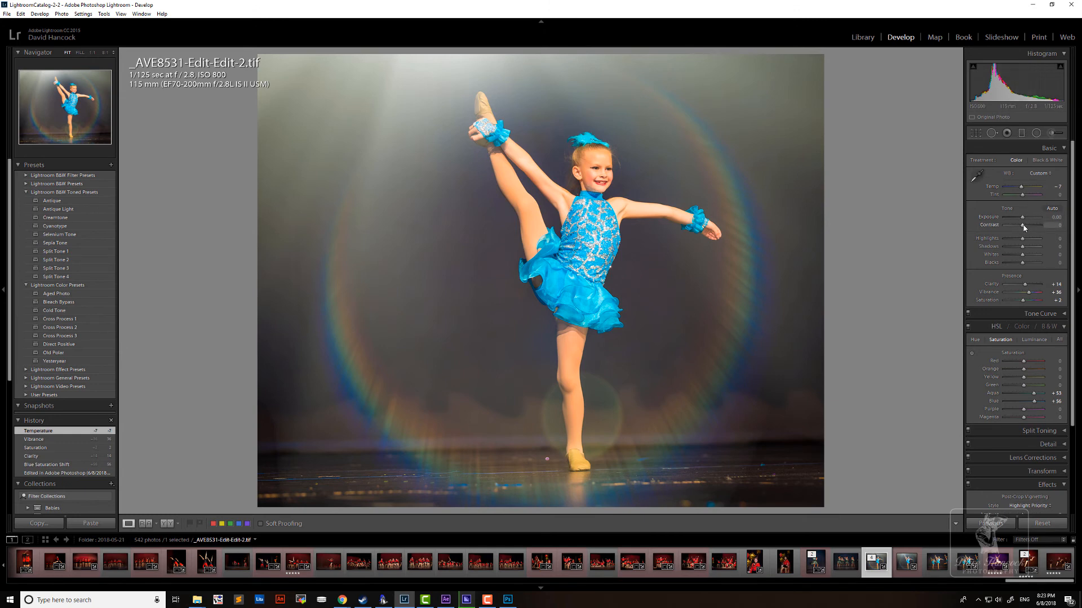
pyautogui.moveTo(1025, 225); pyautogui.dragTo(1027, 230)
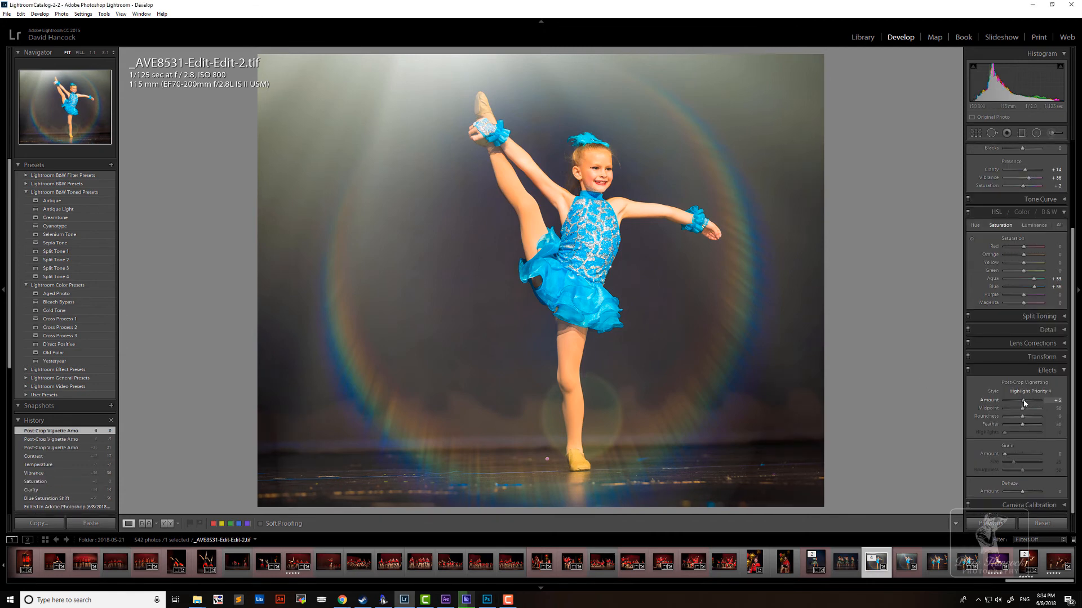
# Try a lighter post-crop vignette of +19, and settle on a dark one with Amount -24.
pyautogui.moveTo(1024, 404); pyautogui.dragTo(1027, 403)
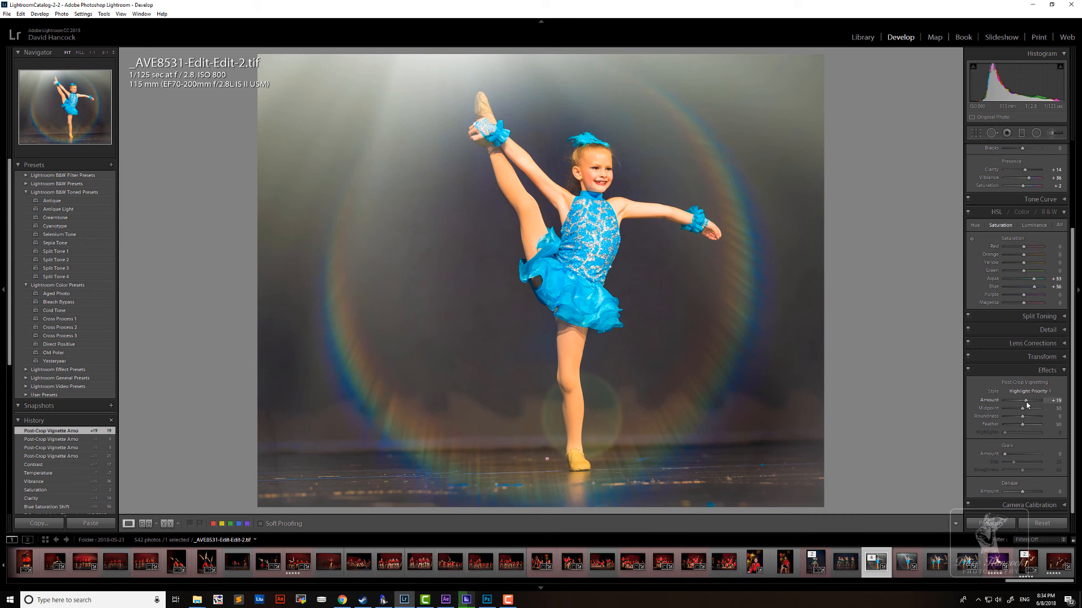
pyautogui.moveTo(1026, 403); pyautogui.dragTo(1021, 402)
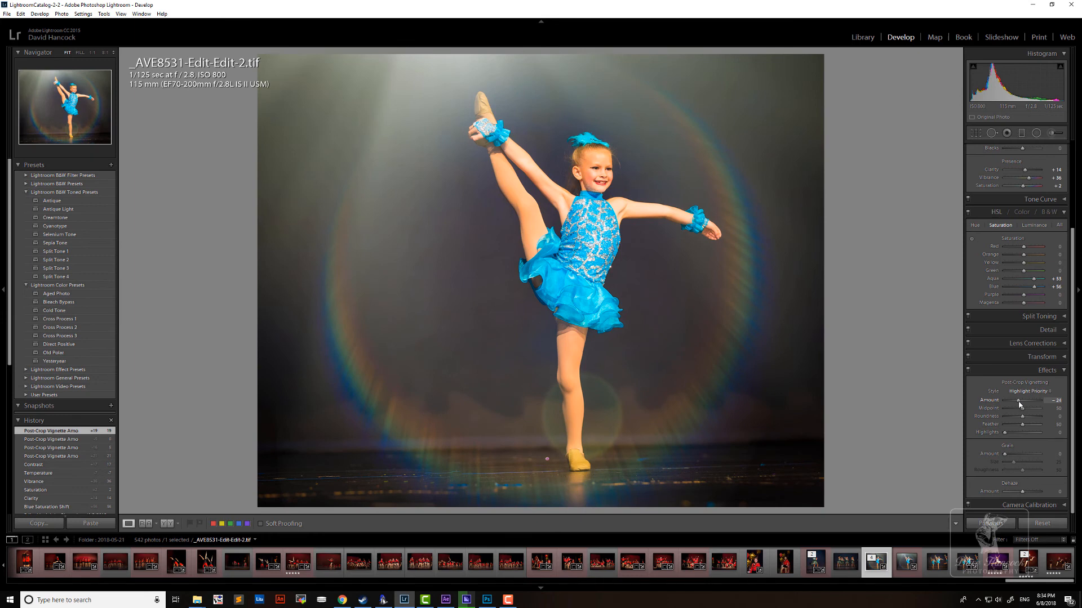
pyautogui.moveTo(1020, 405); pyautogui.dragTo(1020, 405)
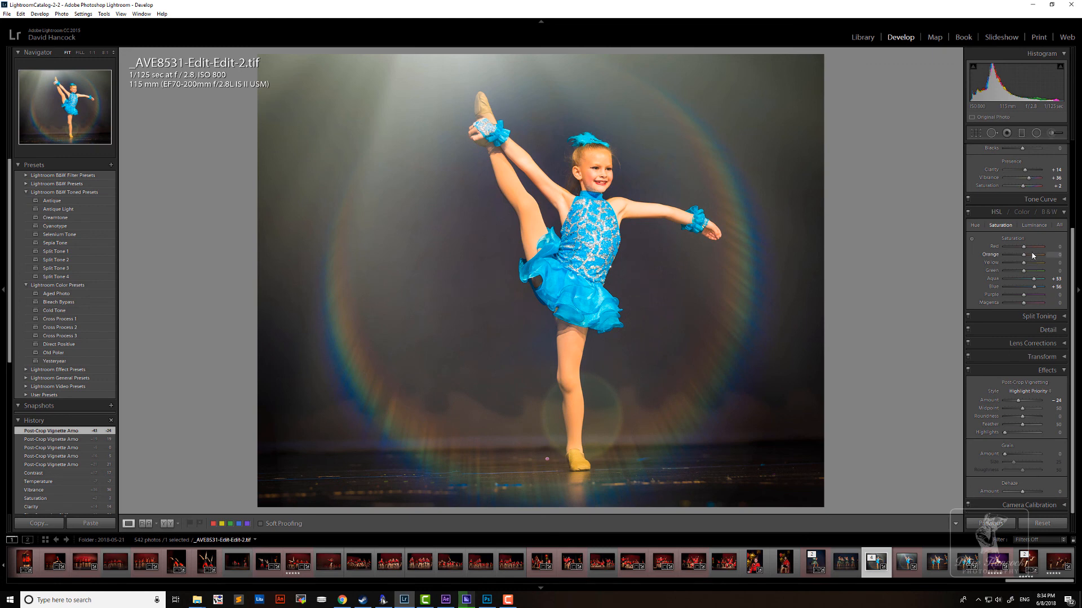
# Reduce the Orange saturation to -7 to tone down the dancer's skin.
pyautogui.moveTo(1024, 255); pyautogui.dragTo(1022, 256)
pyautogui.moveTo(1021, 259); pyautogui.dragTo(1021, 259)
pyautogui.moveTo(1022, 259); pyautogui.dragTo(1021, 259)
# Crop the photo with the 4 x 5 / 8 x 10 aspect ratio and apply the crop.
pyautogui.click(975, 132)
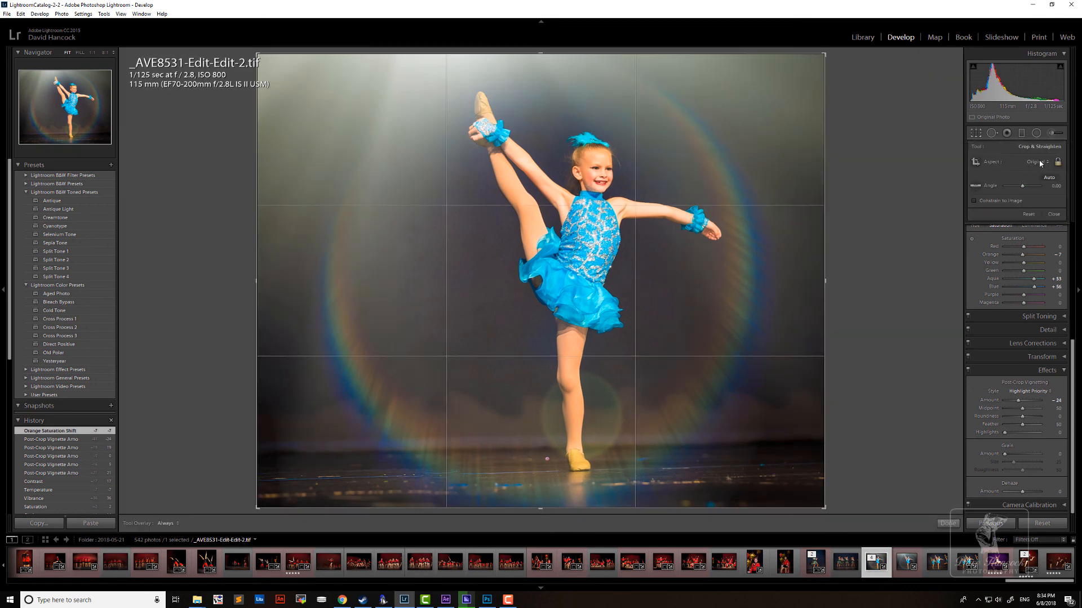
pyautogui.click(1040, 163)
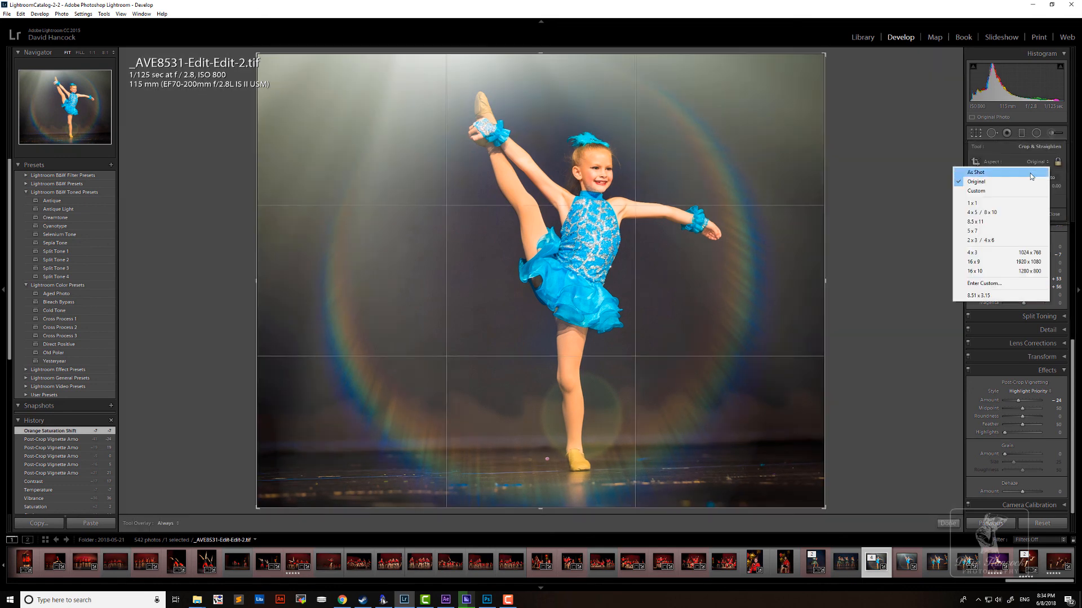
pyautogui.click(1014, 216)
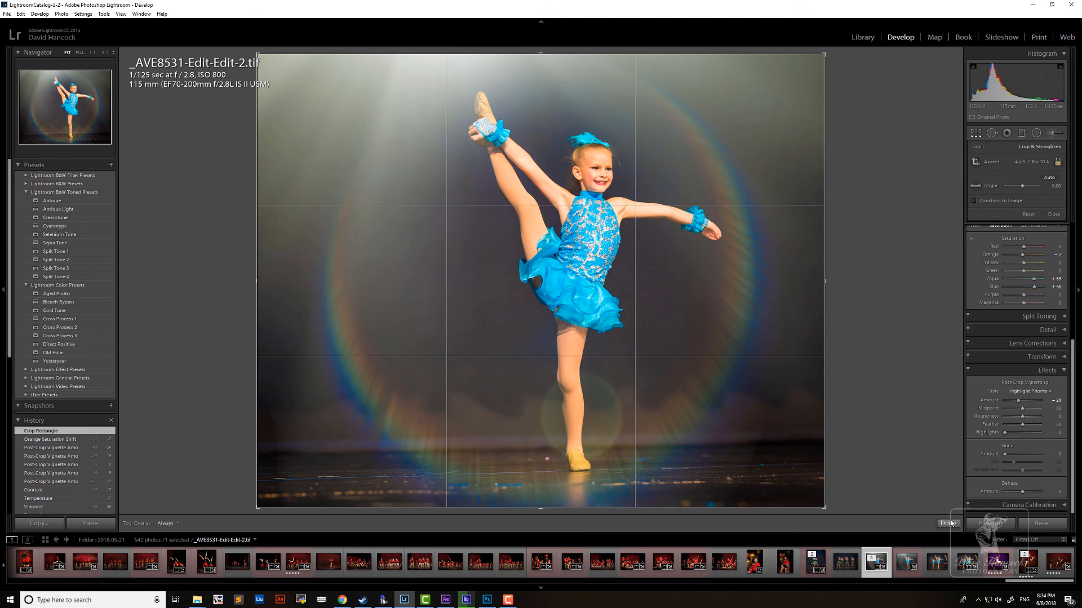
pyautogui.click(949, 523)
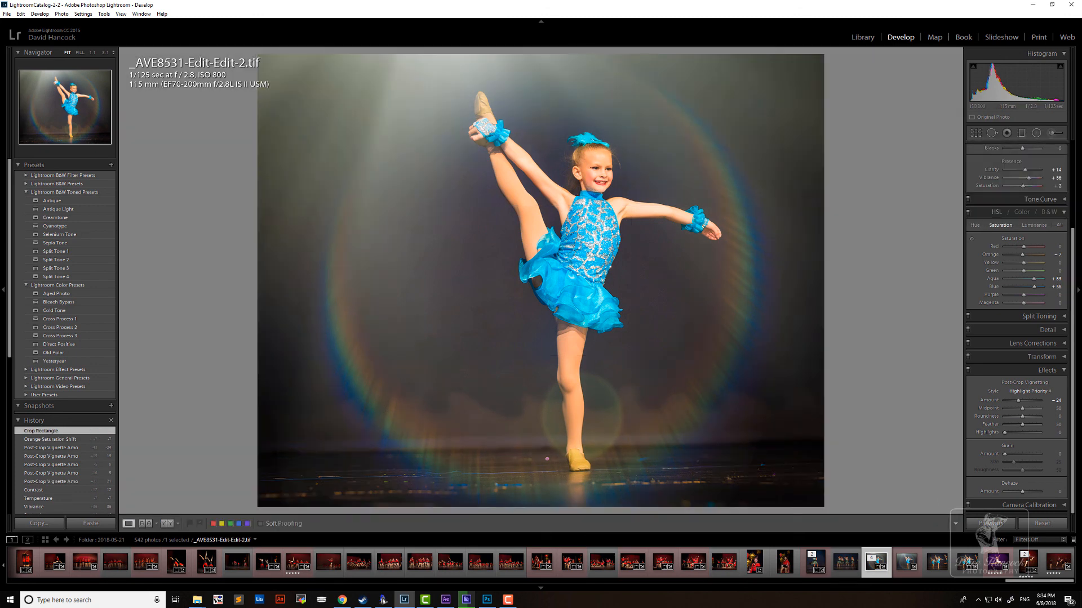